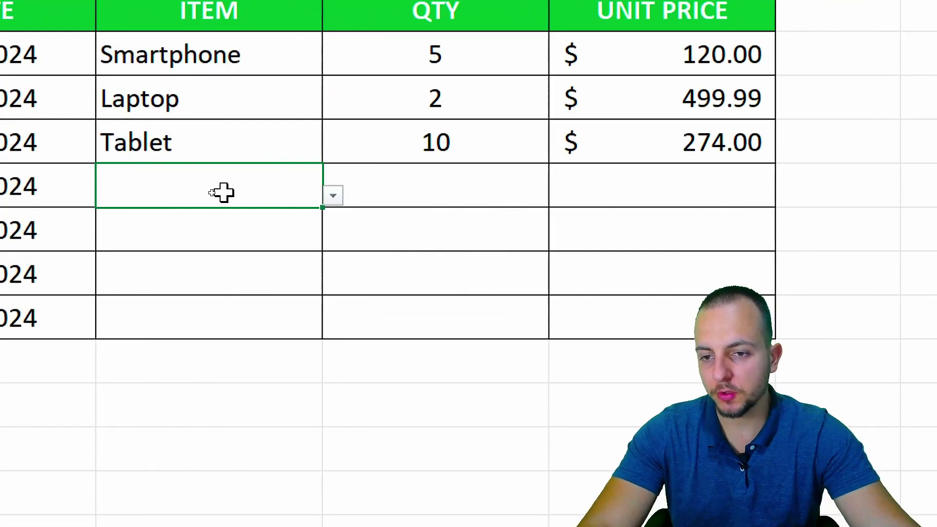
Preview B5's item choices and the LIST sheet's ITEMS column, then return to EXAMPLE.
click(258, 194)
key(Escape)
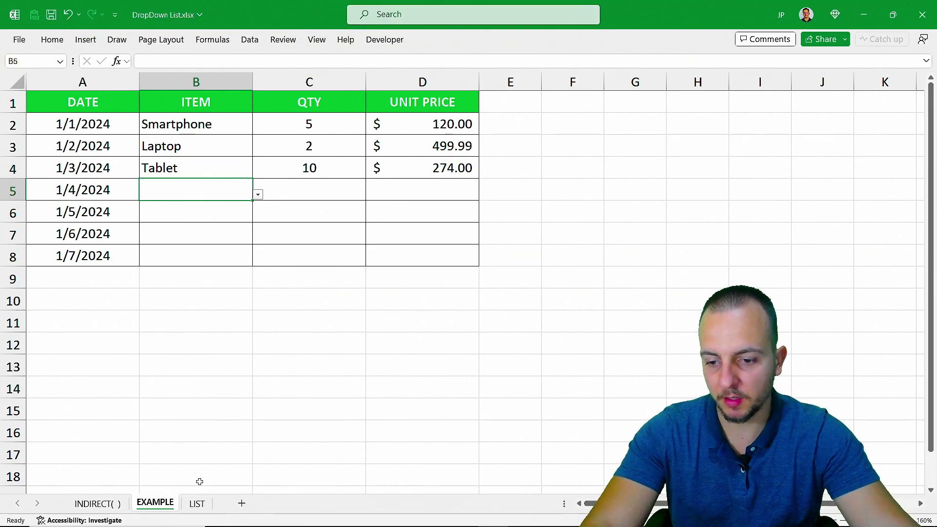
click(196, 503)
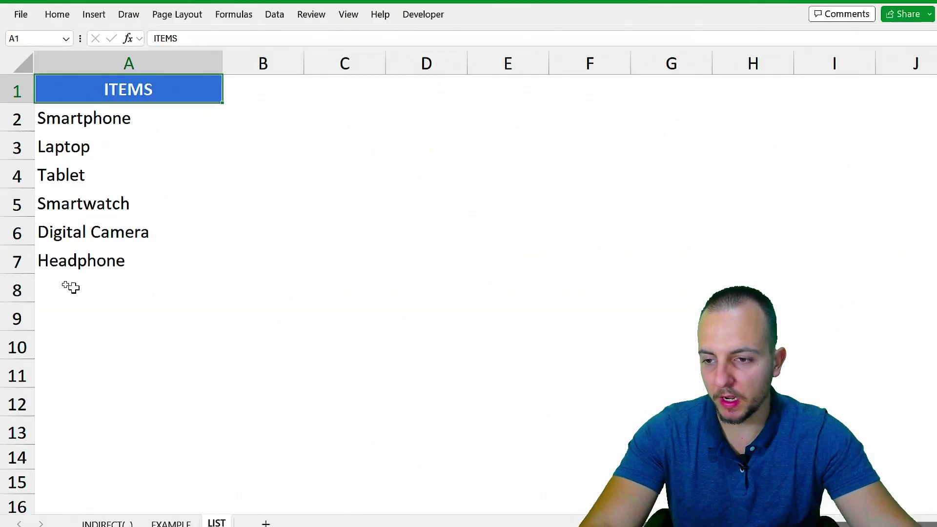
drag(67, 285, 49, 349)
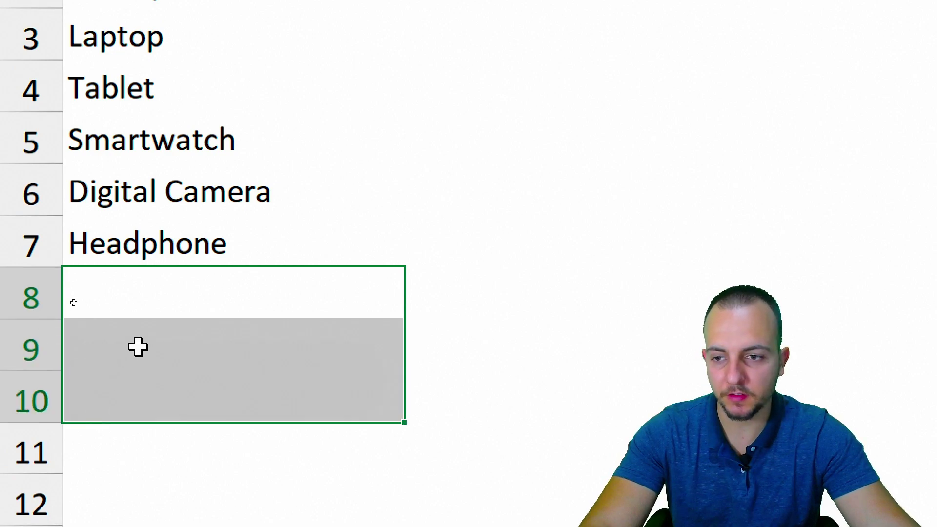
click(135, 117)
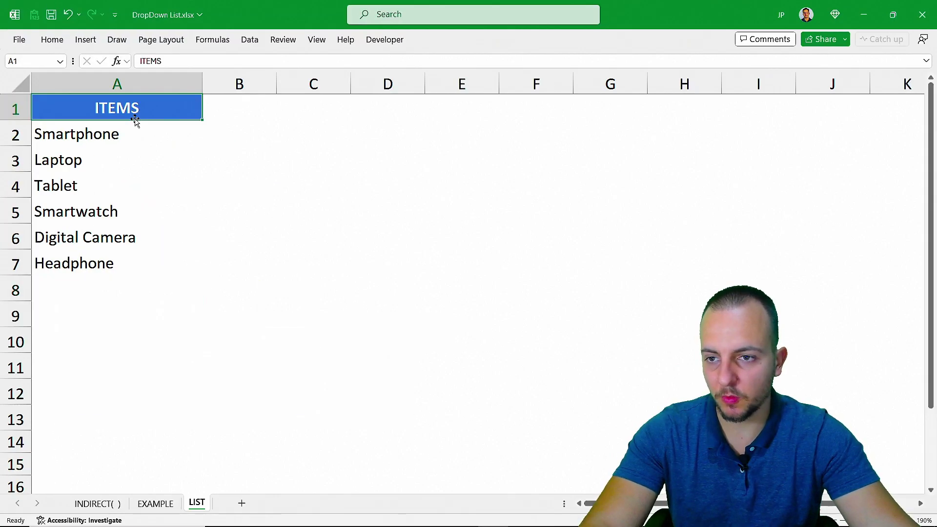
click(173, 502)
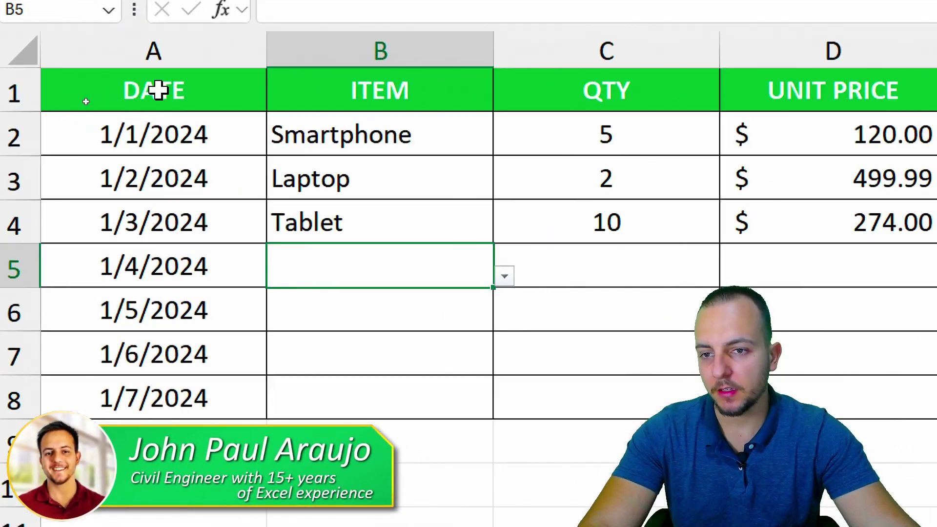
drag(84, 101, 247, 191)
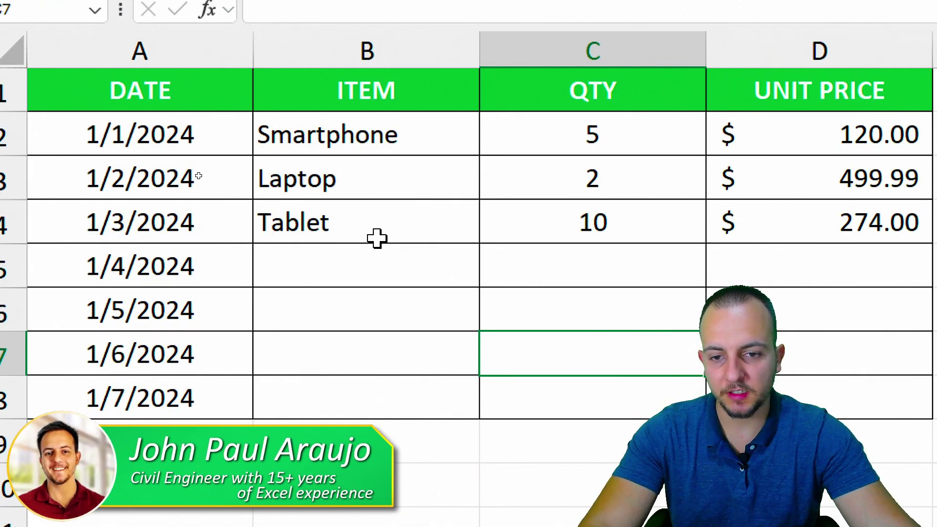
Fill EXAMPLE cell B5 with Digital Camera from its dropdown.
click(373, 257)
click(503, 275)
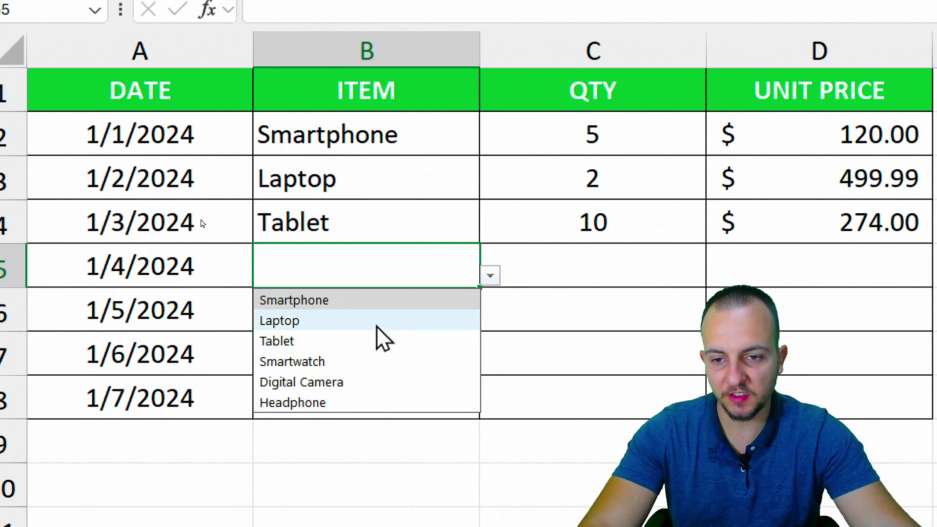
click(336, 383)
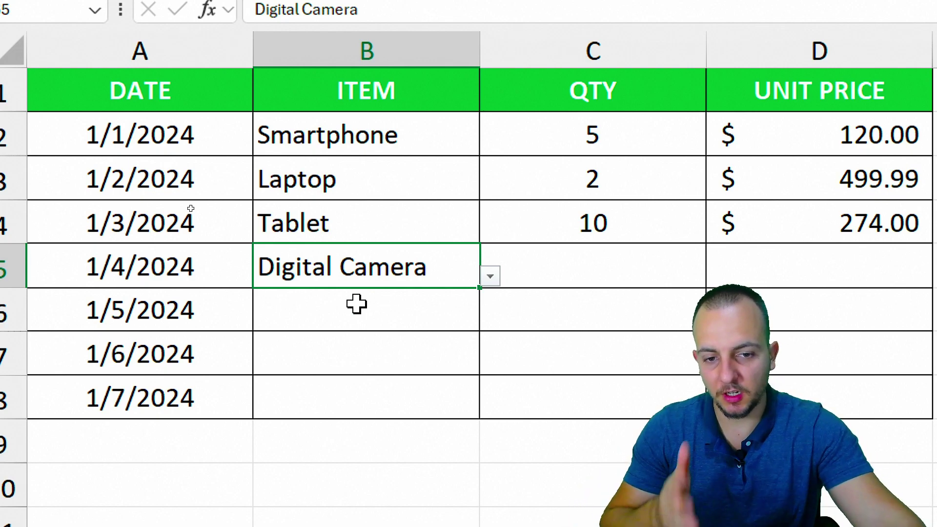
click(490, 278)
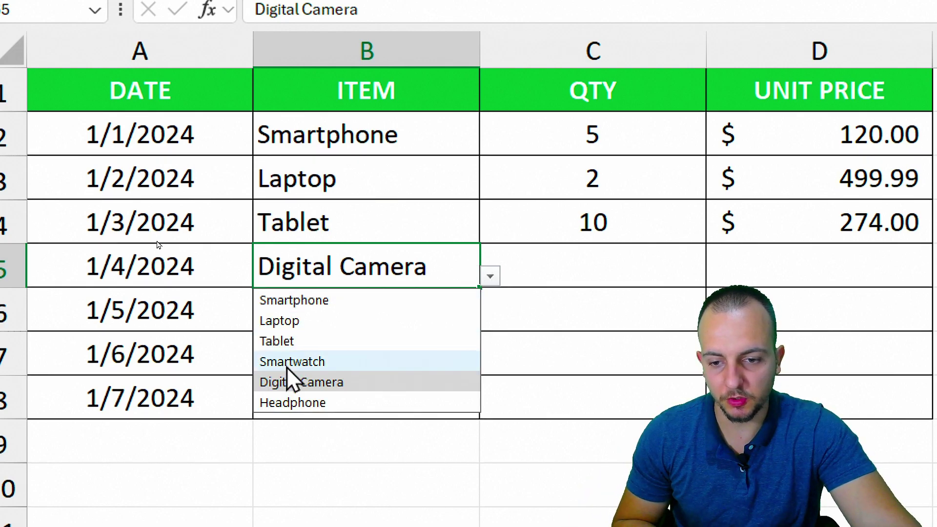
click(303, 381)
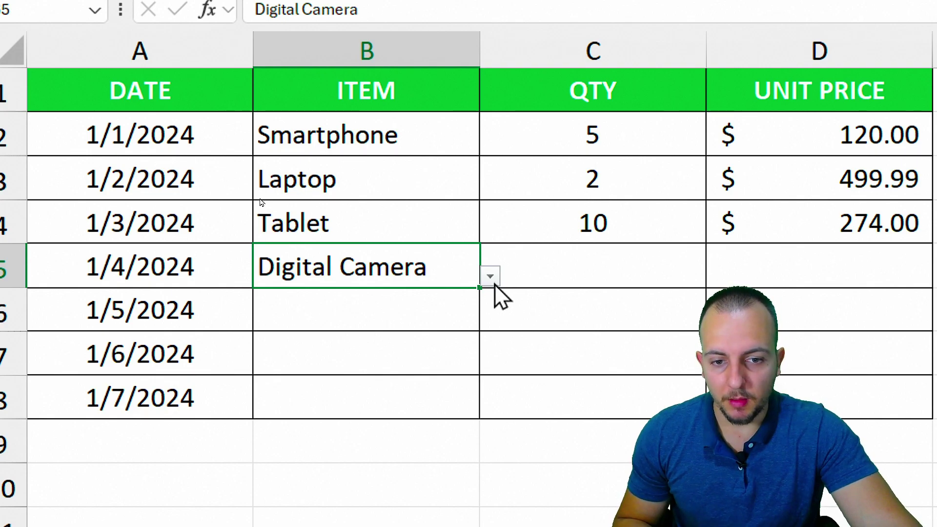
Inspect B6's item choices without picking one, then go to the LIST sheet.
click(408, 303)
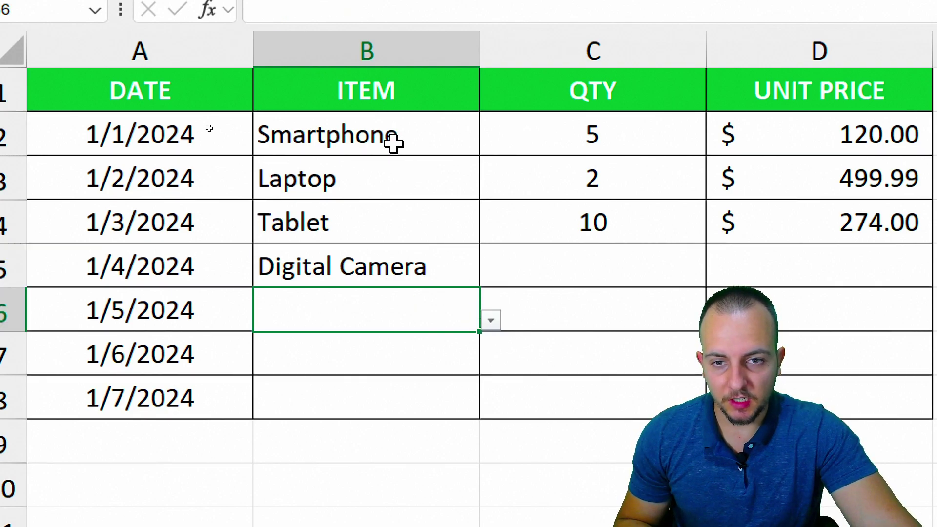
drag(393, 142, 350, 404)
click(425, 310)
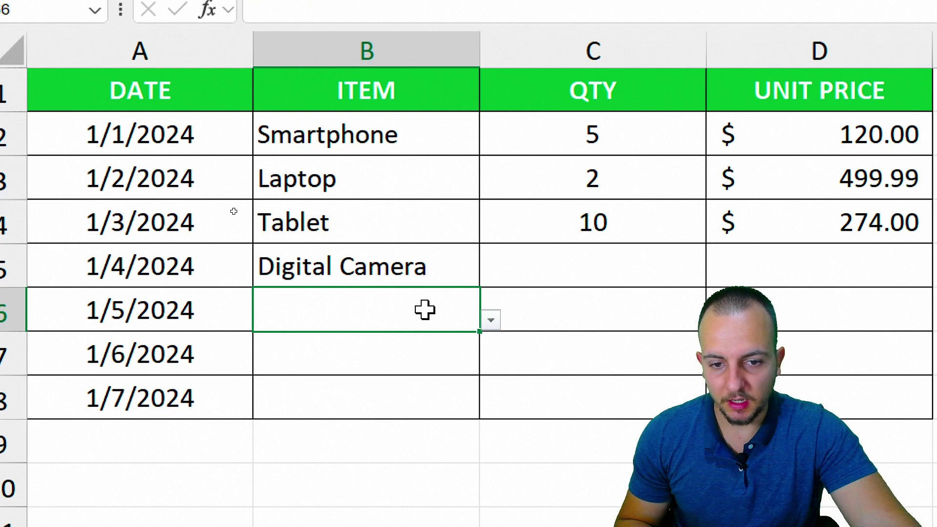
click(490, 320)
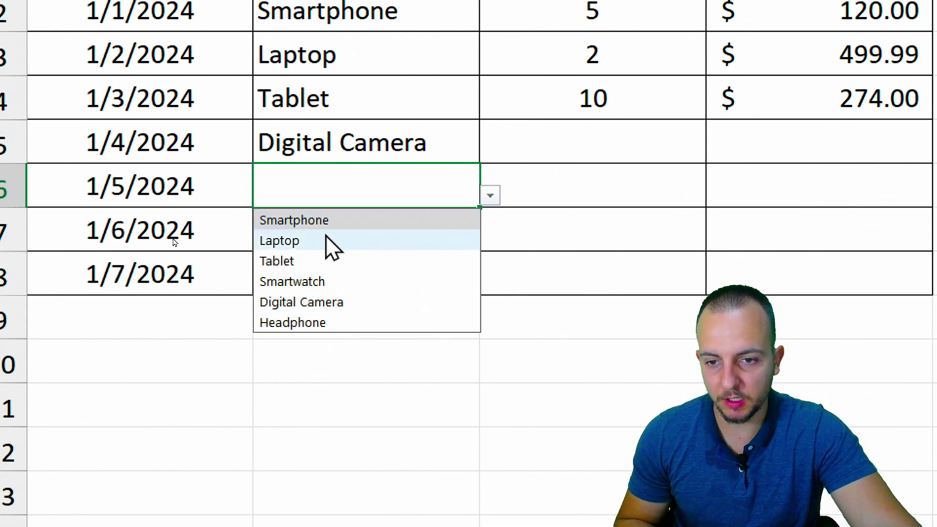
click(371, 173)
click(196, 497)
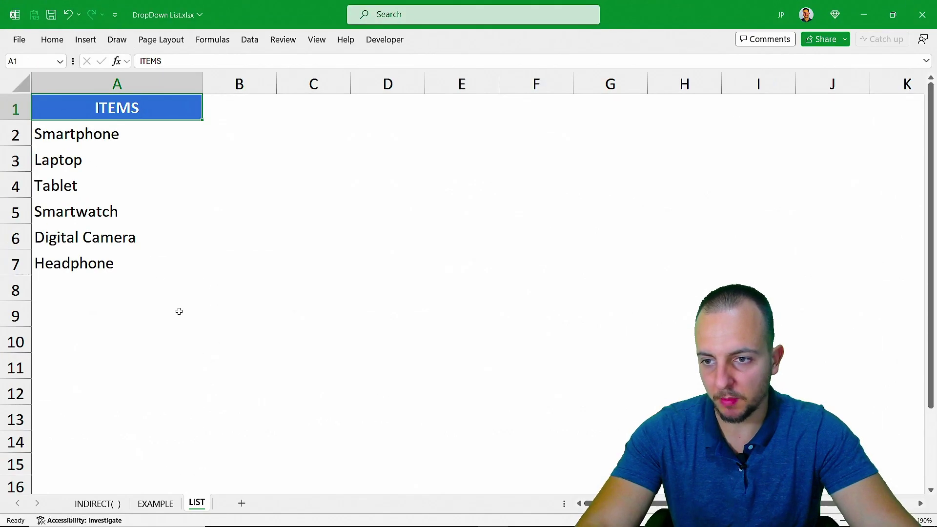
Enter Abc 123 in LIST!A8 below Headphone.
click(93, 298)
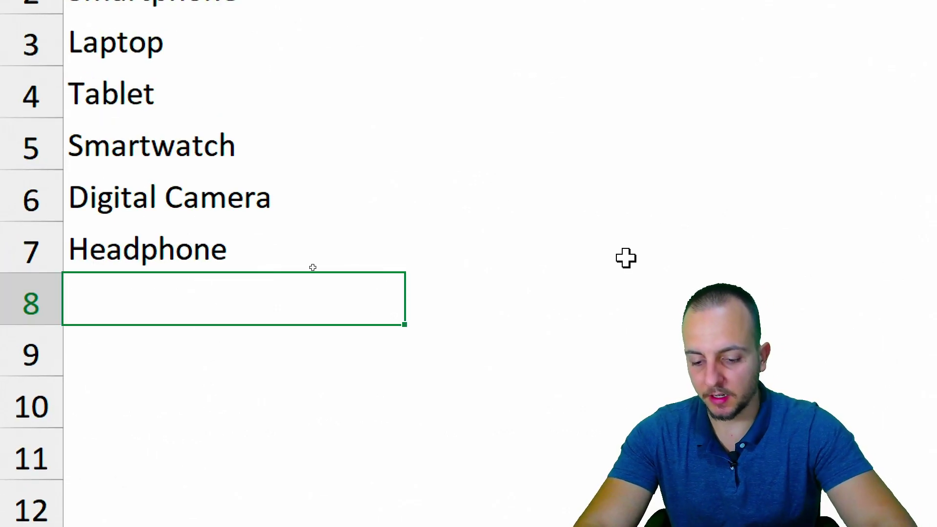
text(Abc 123)
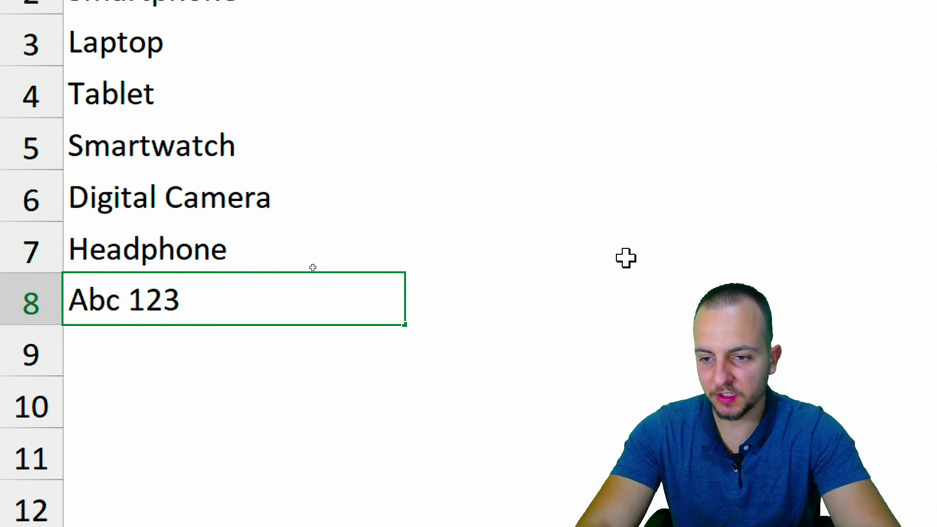
key(Return)
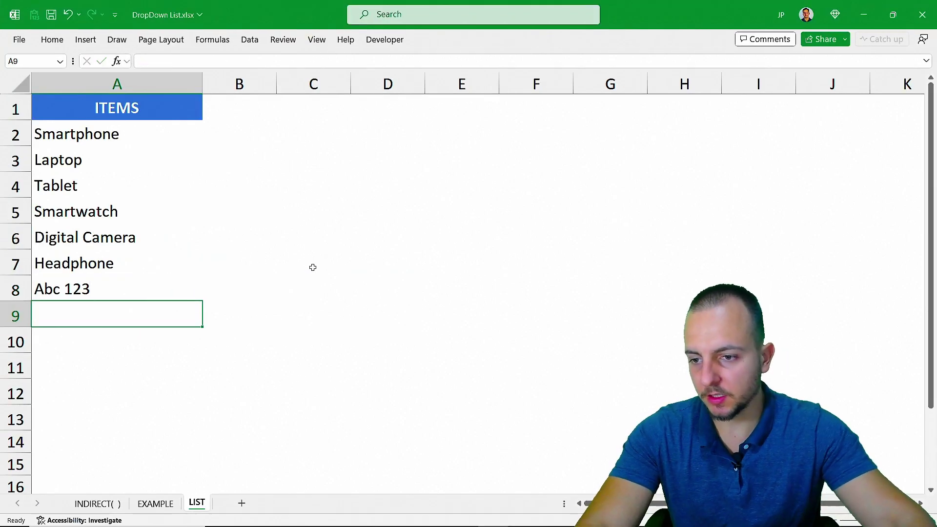
Check on EXAMPLE that B6's dropdown still shows only the original six items.
click(155, 504)
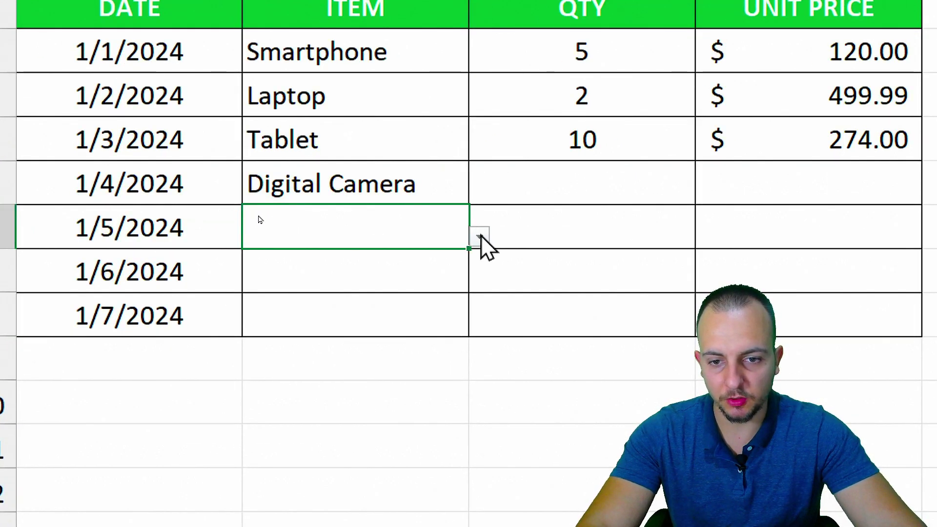
click(257, 216)
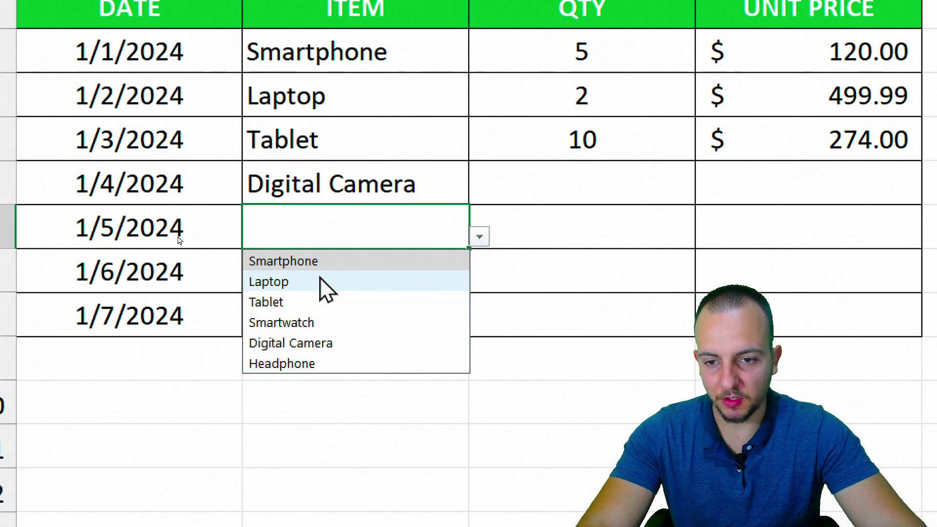
key(Escape)
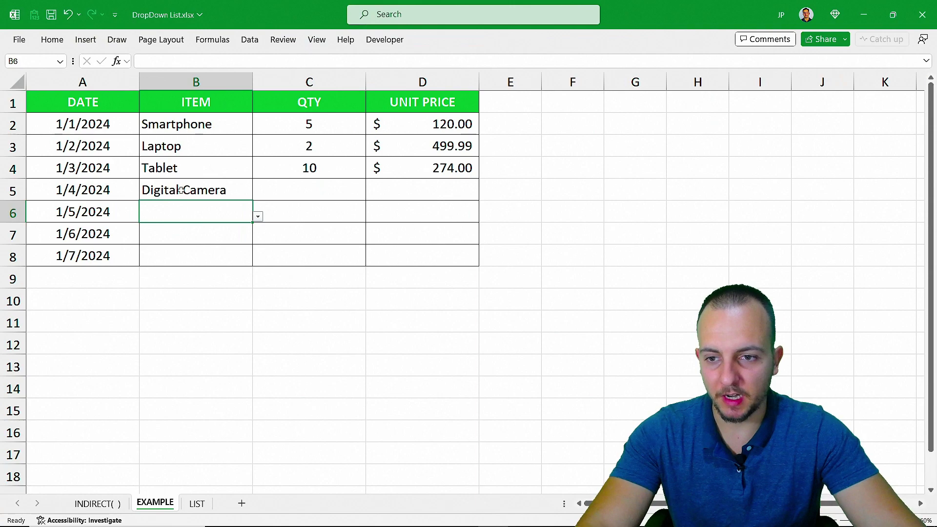
Clear the ITEM entries in B2:B8.
click(180, 189)
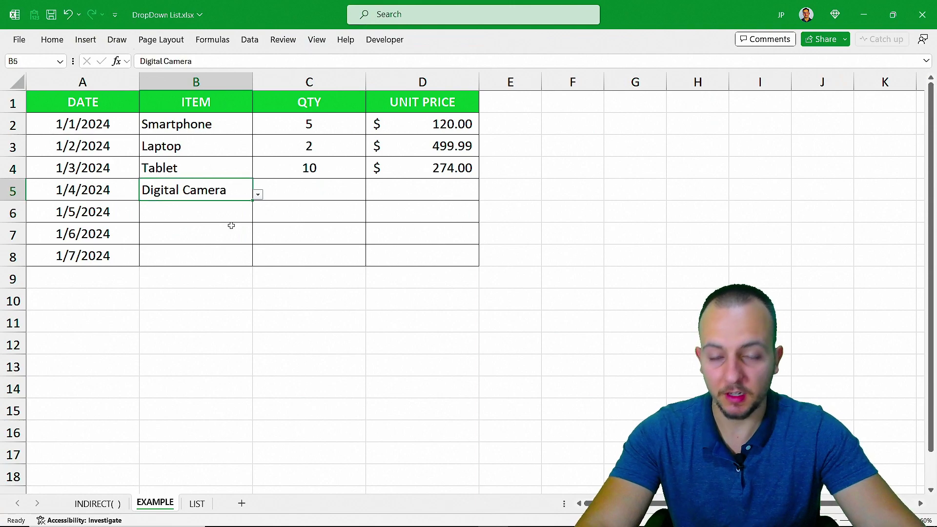
drag(195, 124, 155, 253)
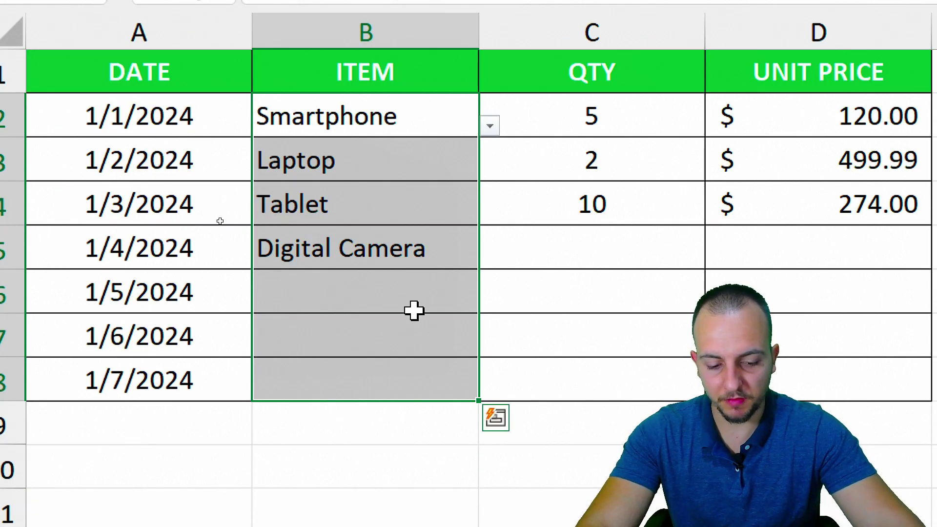
key(Delete)
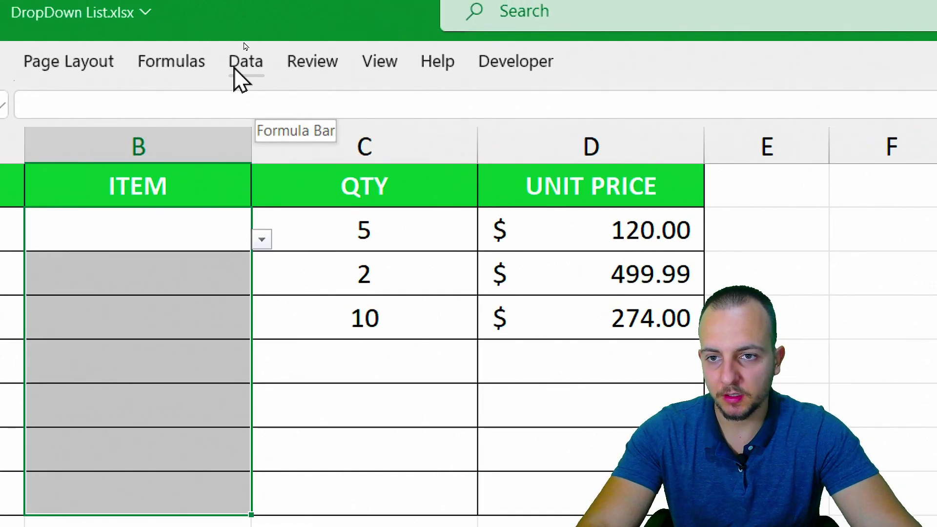
Bring up the Data Validation dialog for B2:B8 from the Data ribbon.
click(248, 42)
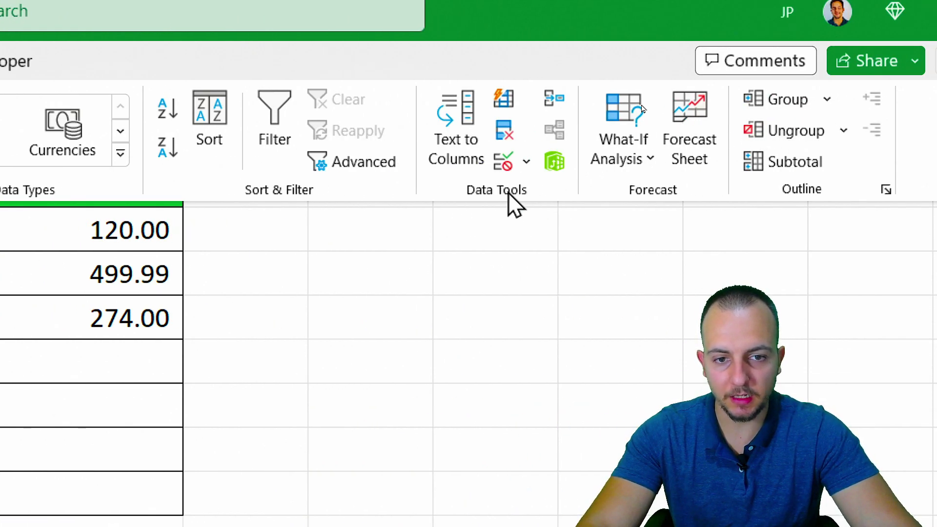
click(525, 162)
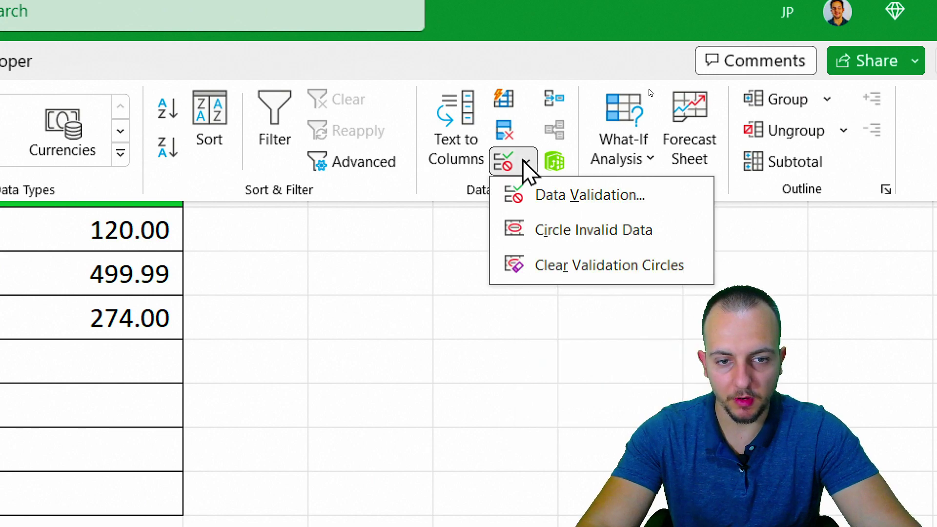
click(558, 207)
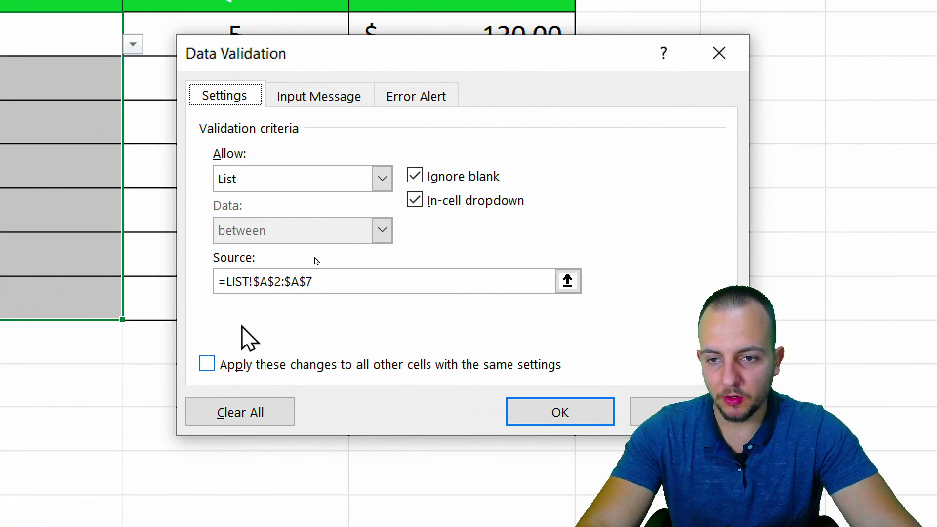
Replace the List source =LIST!$A$2:$A$7 with item a,item b,item c and confirm.
click(303, 184)
click(308, 198)
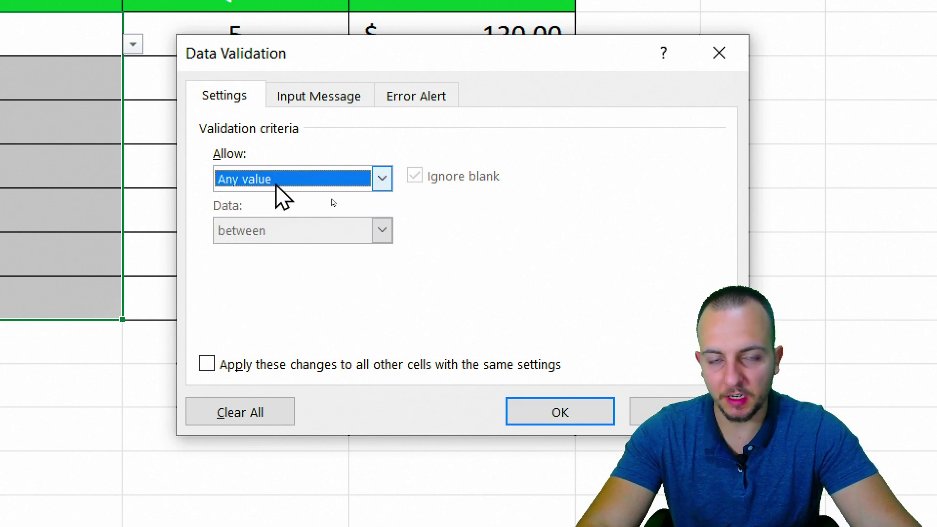
click(277, 184)
click(268, 252)
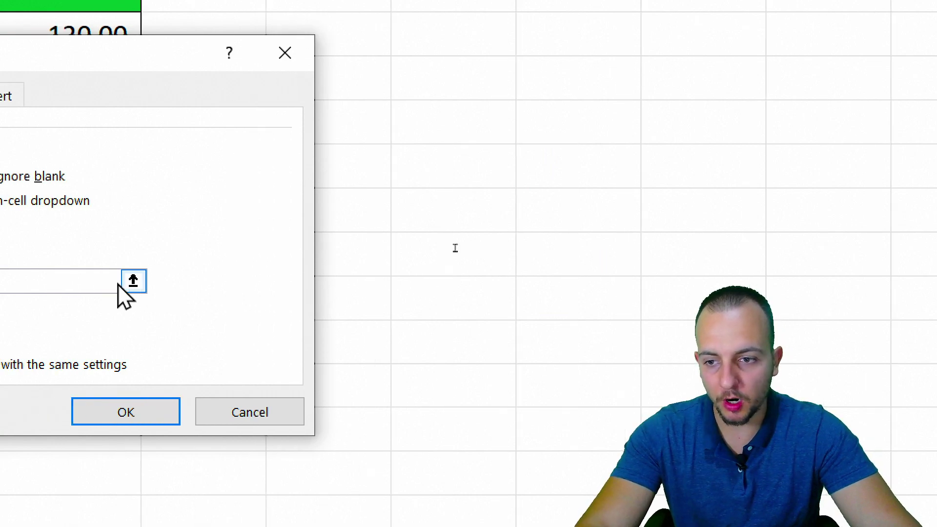
click(447, 283)
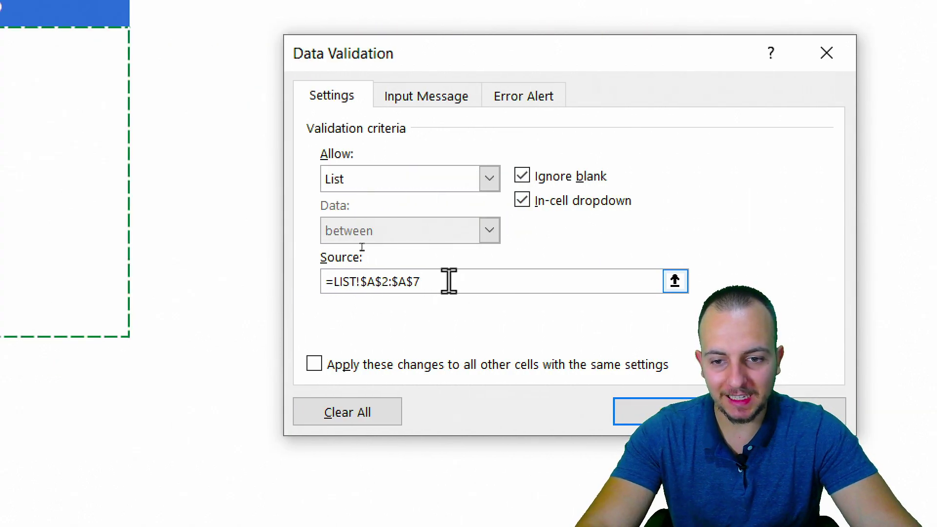
key(shift+Home)
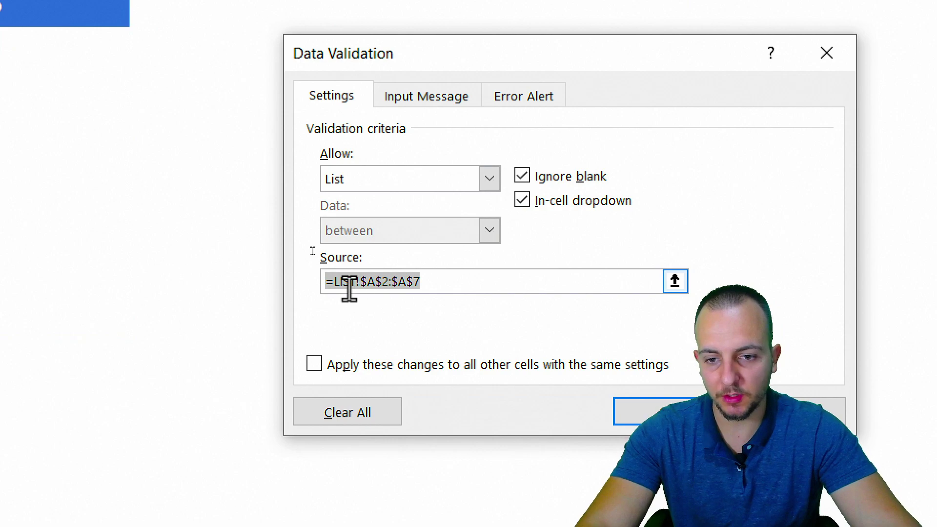
text(item a,item b, item)
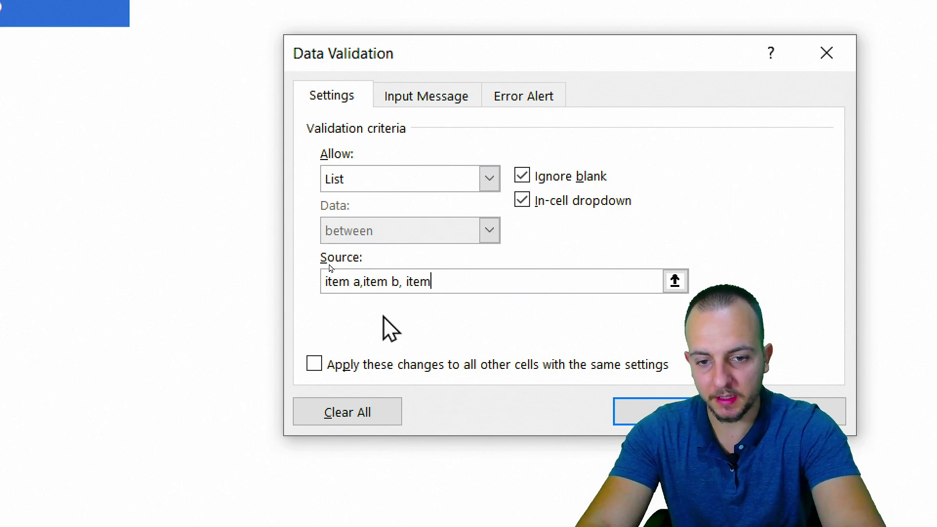
key(ctrl+Left)
key(ctrl+Left)
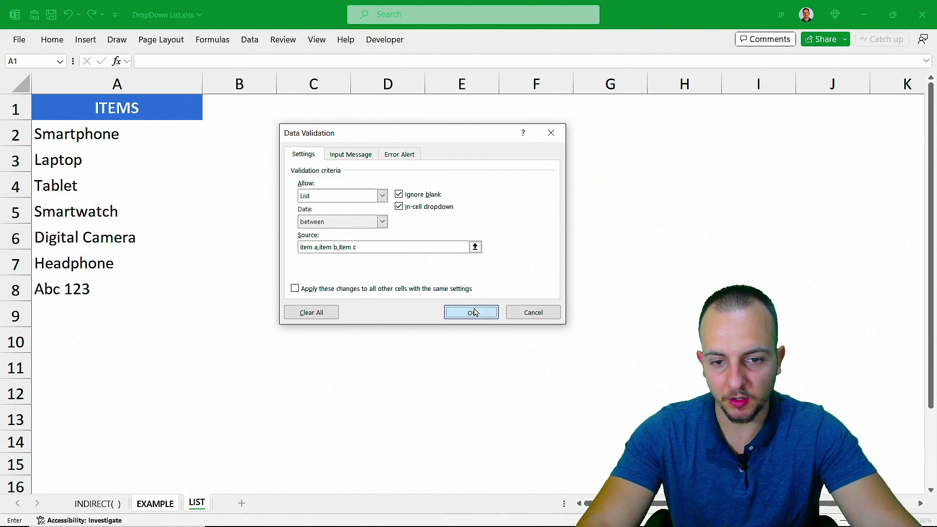
click(472, 312)
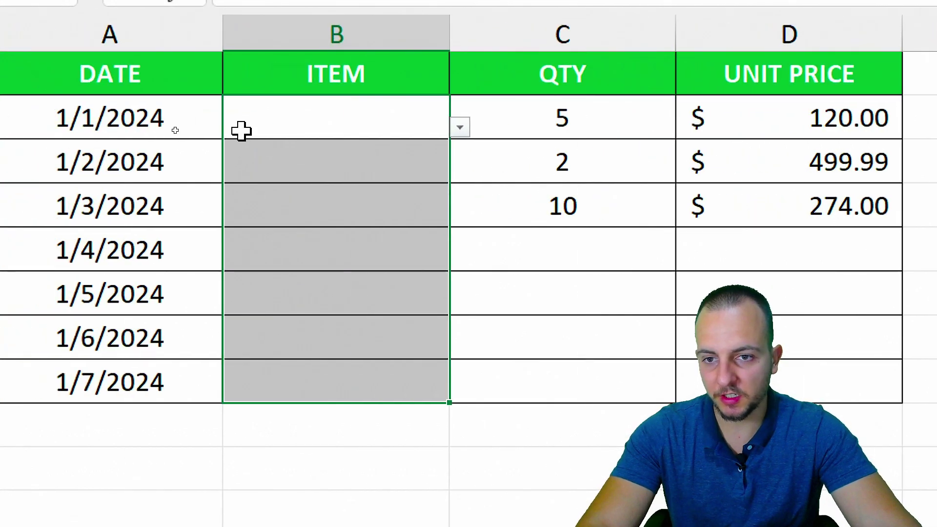
Verify B2's dropdown offers item a, item b and item c, then select LIST!A1:A8.
click(148, 130)
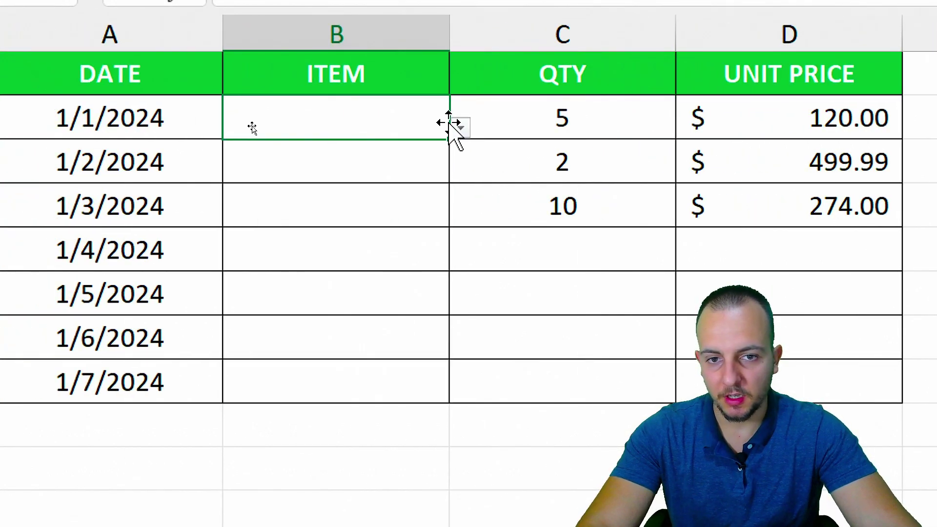
click(258, 128)
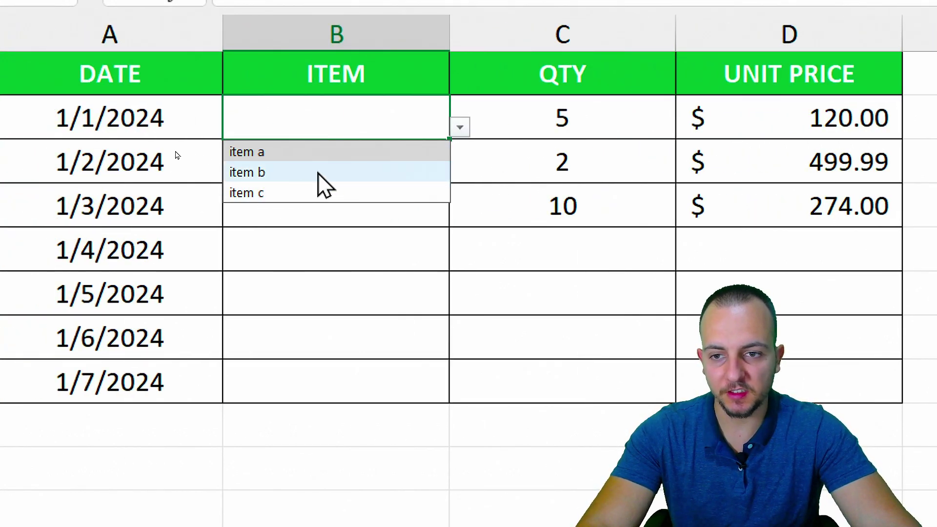
drag(312, 117, 324, 387)
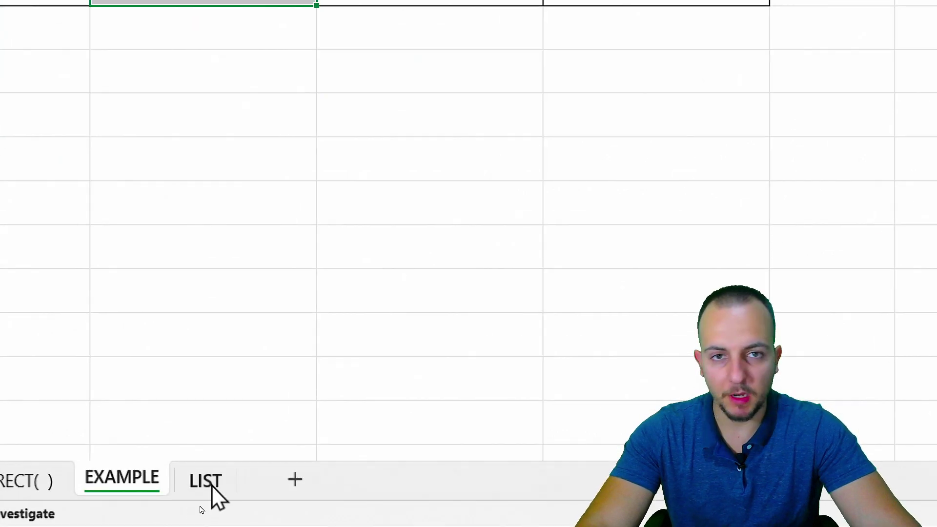
click(197, 503)
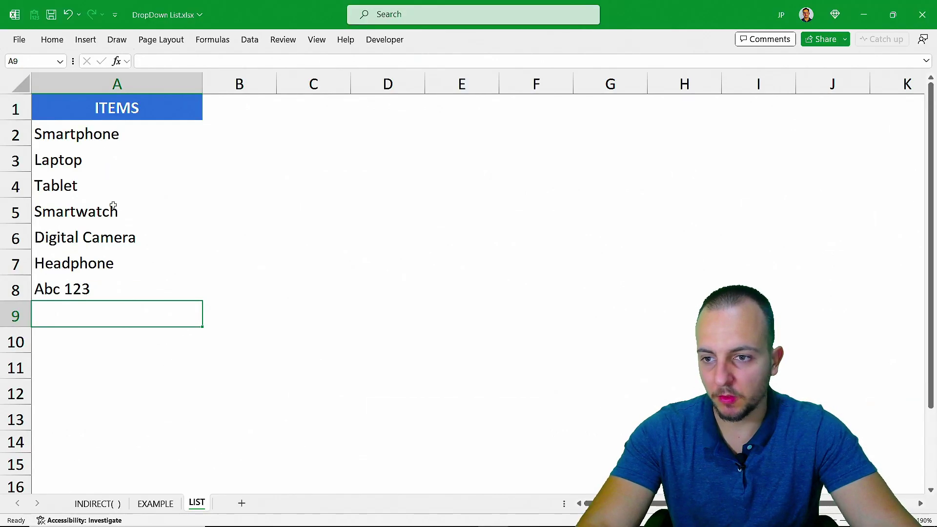
drag(175, 106, 88, 453)
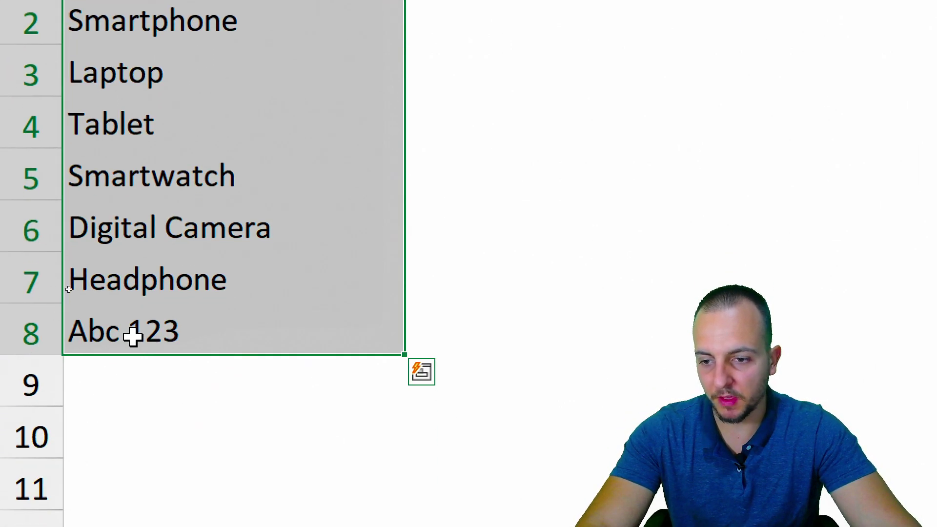
Delete Abc 123 from A8 and select the remaining ITEMS list A1:A7.
click(115, 447)
key(Delete)
drag(257, 60, 238, 348)
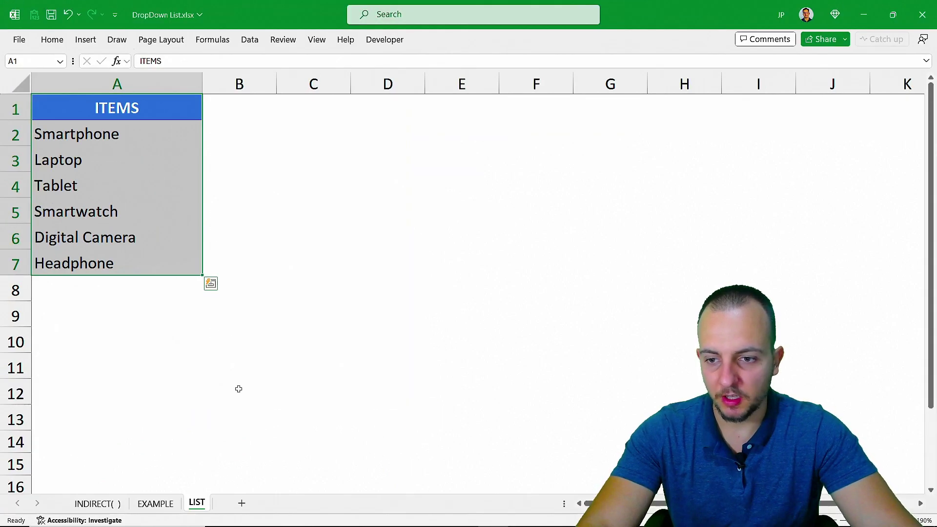
key(ctrl+q)
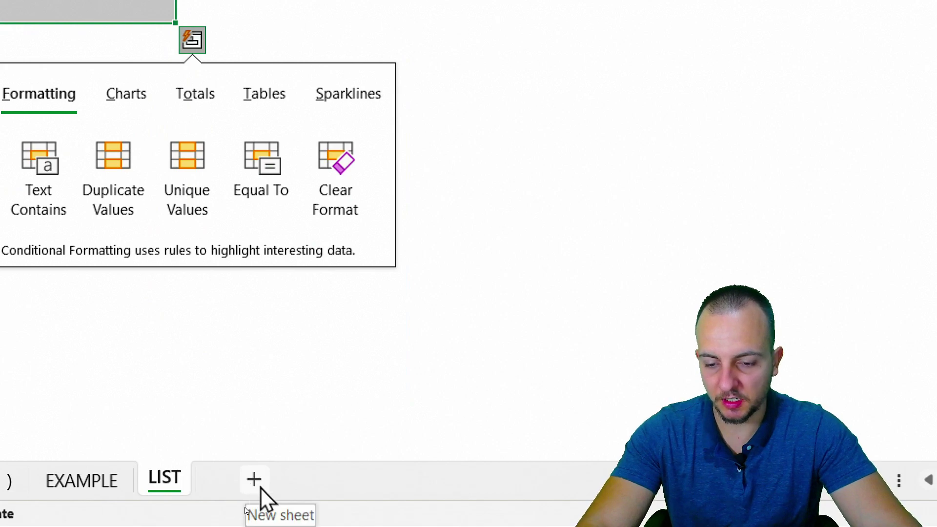
Add a blank Sheet1, then return to LIST and reselect A1:A7.
click(260, 488)
drag(152, 172, 380, 332)
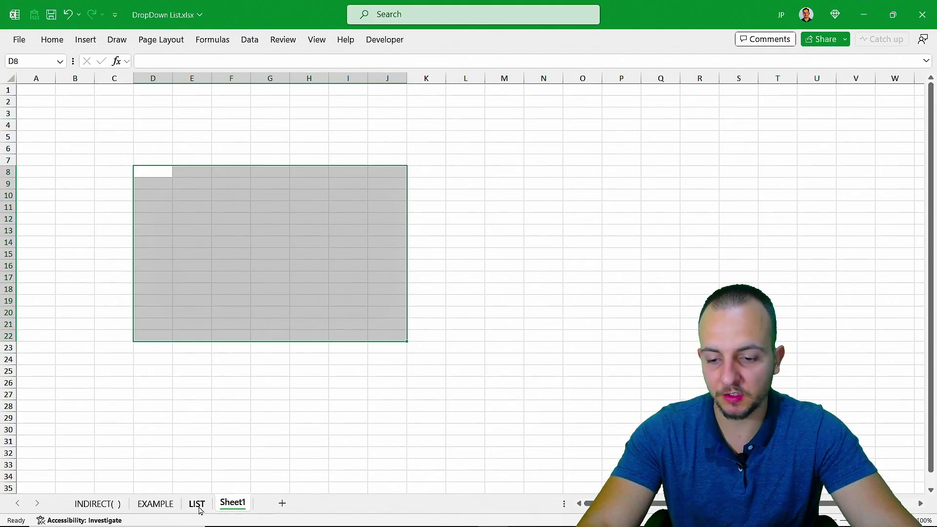
click(197, 504)
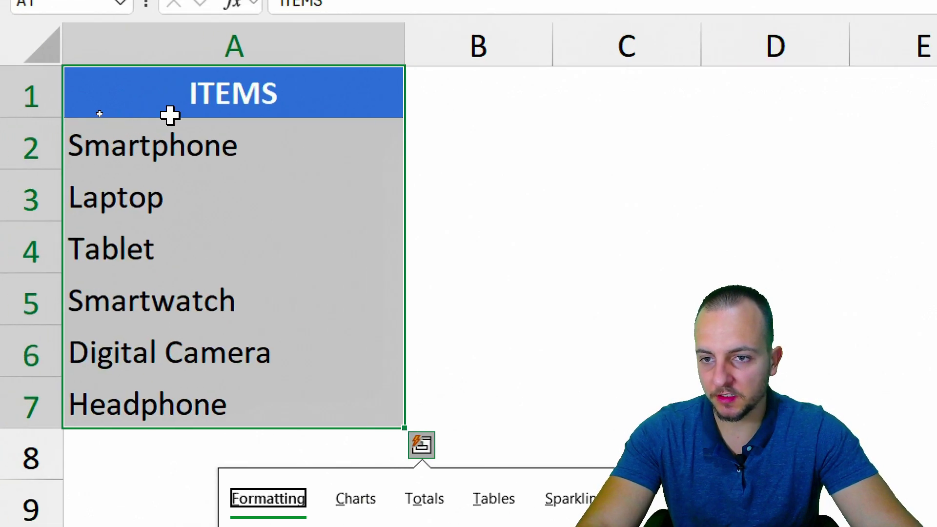
drag(85, 119, 95, 253)
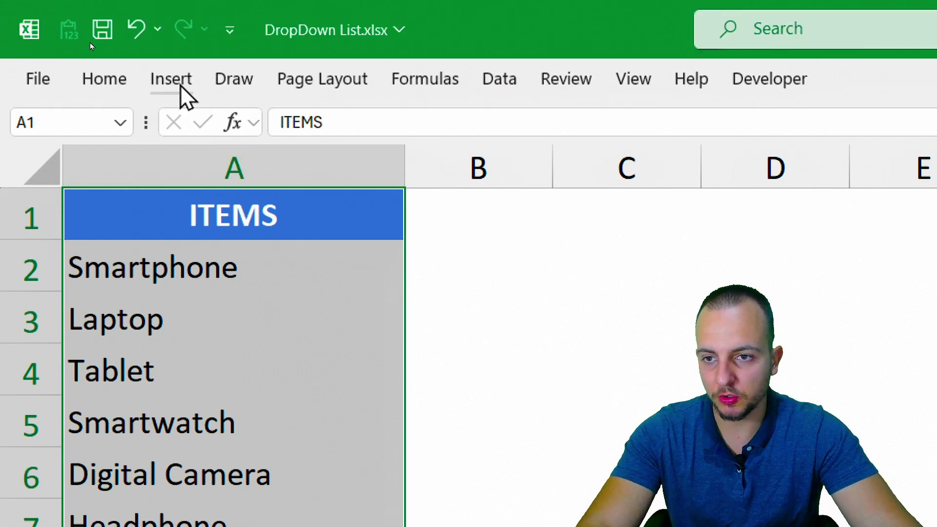
Convert A1:A7 into a table with ITEMS as its header row.
click(178, 83)
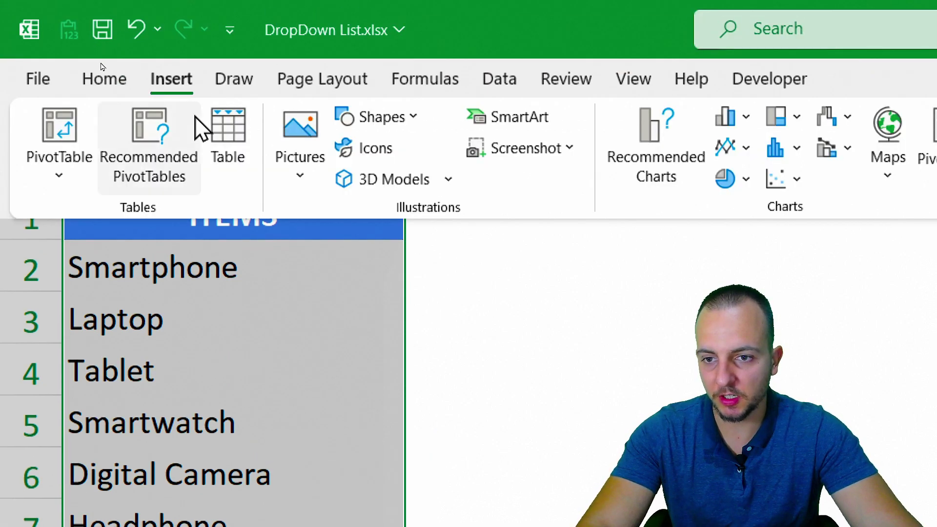
click(227, 146)
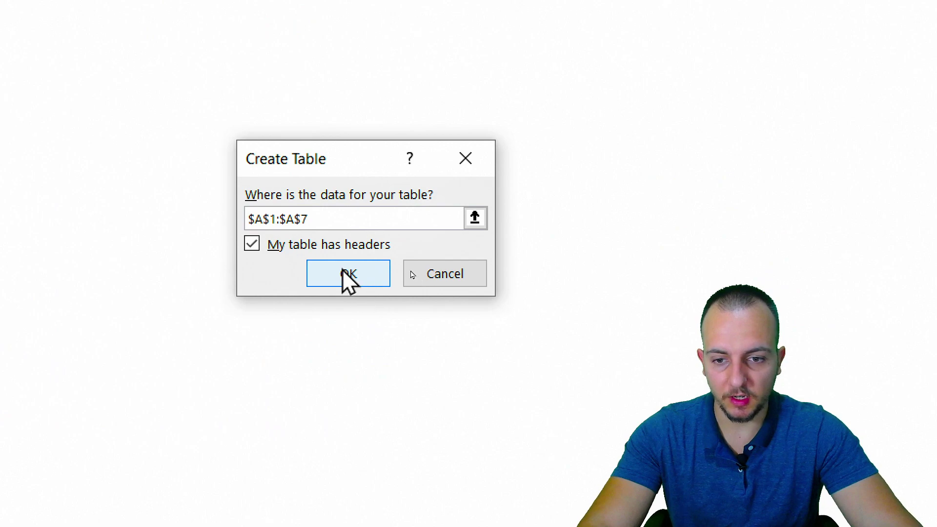
click(828, 444)
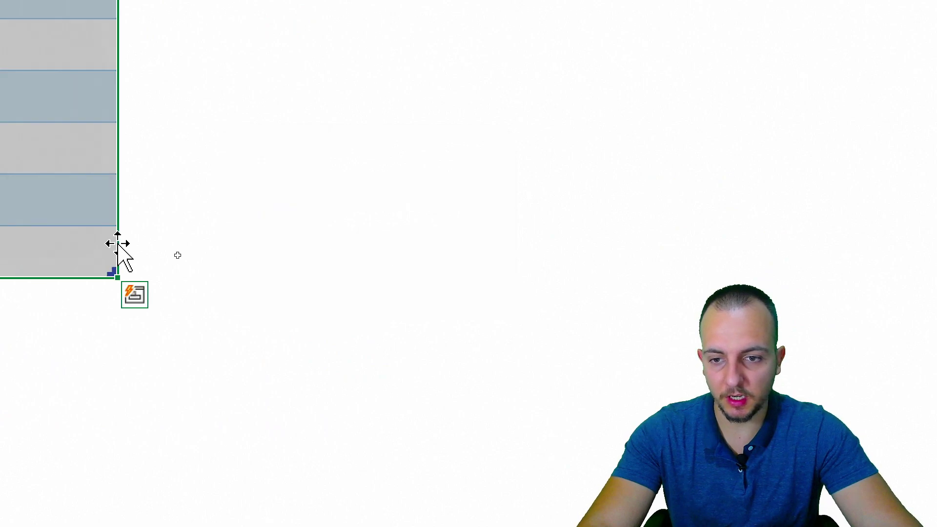
click(190, 103)
drag(246, 145, 236, 379)
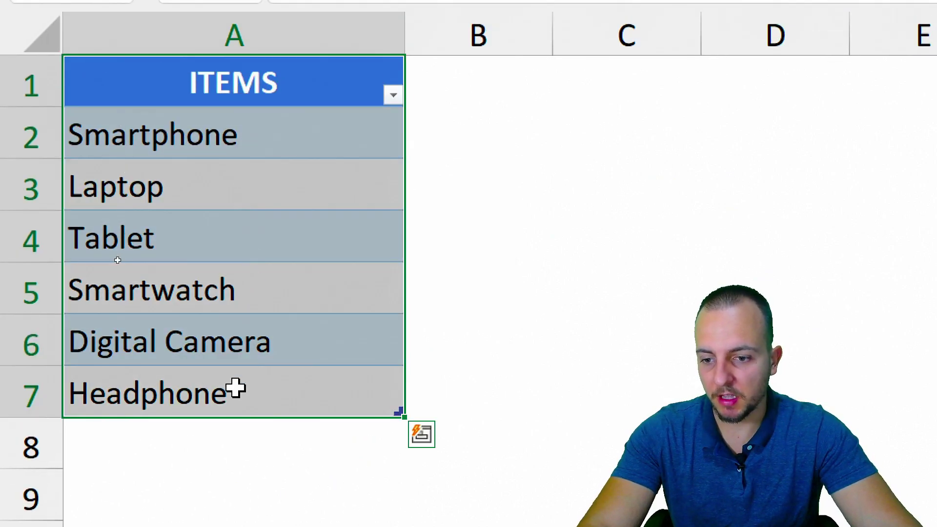
click(236, 379)
drag(294, 84, 252, 383)
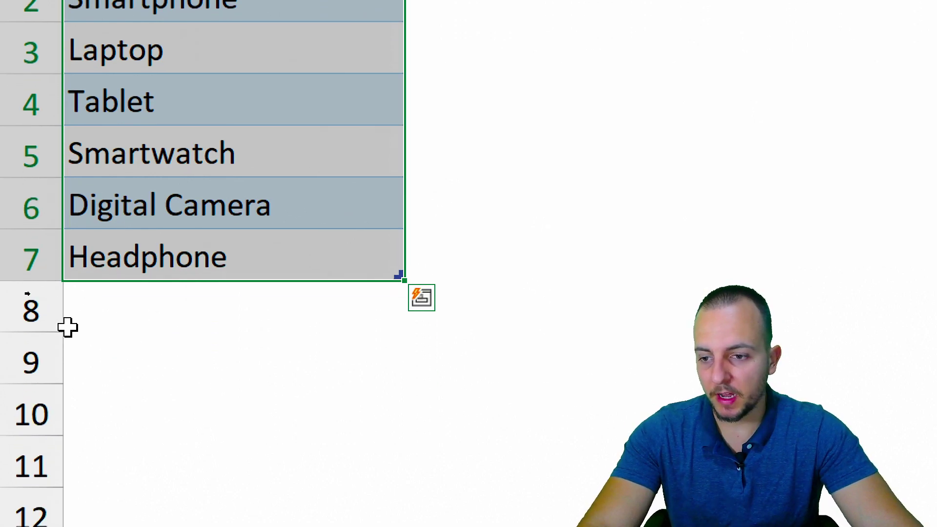
click(36, 447)
Type Item 123 into A8 so the ITEMS table expands to row 8.
click(215, 308)
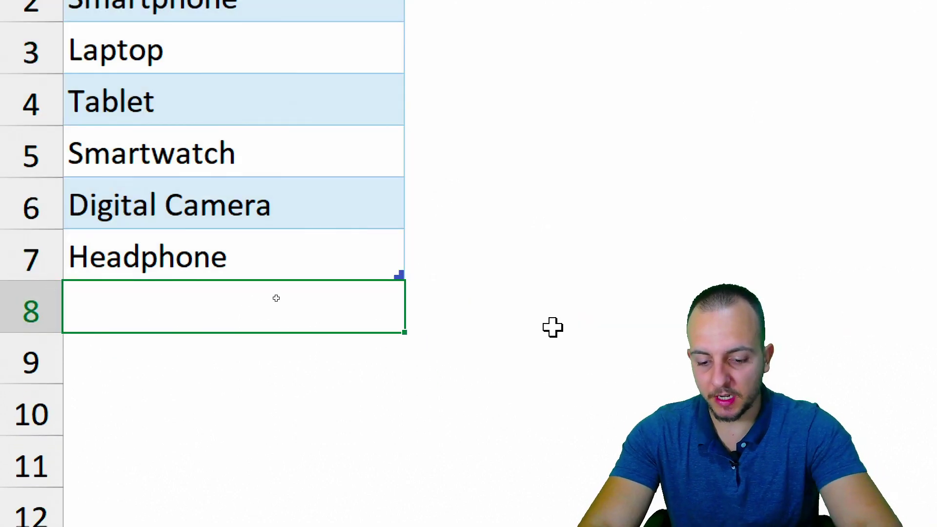
text(Item 123)
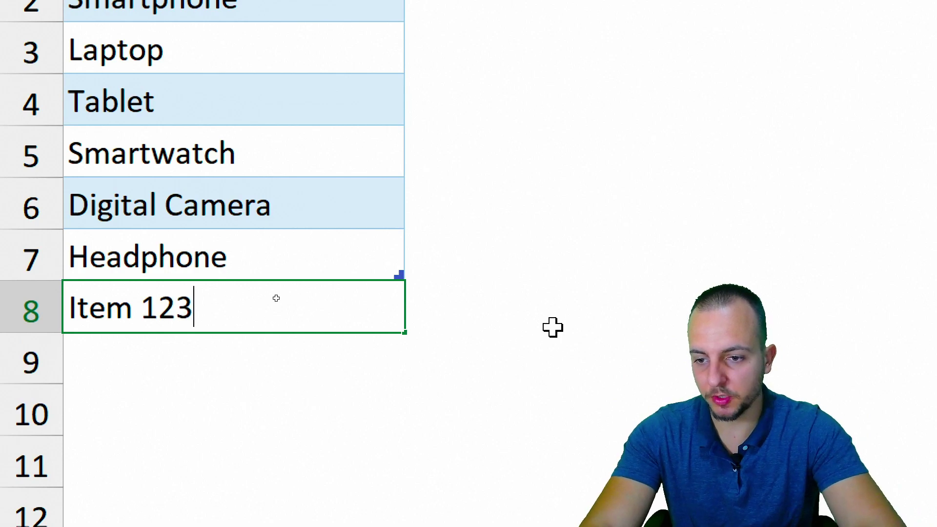
key(Return)
click(553, 326)
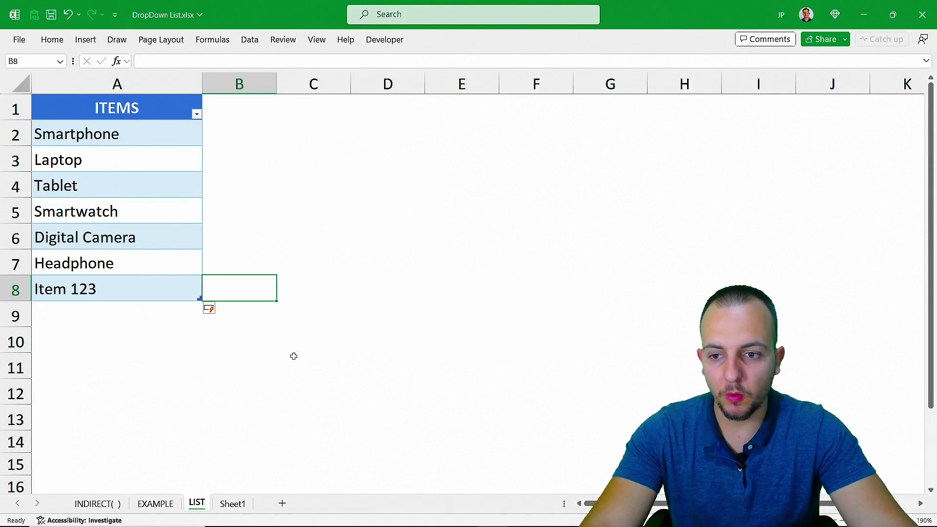
click(590, 446)
Look over the EXAMPLE and INDIRECT( ) sheets, then return to LIST.
click(156, 503)
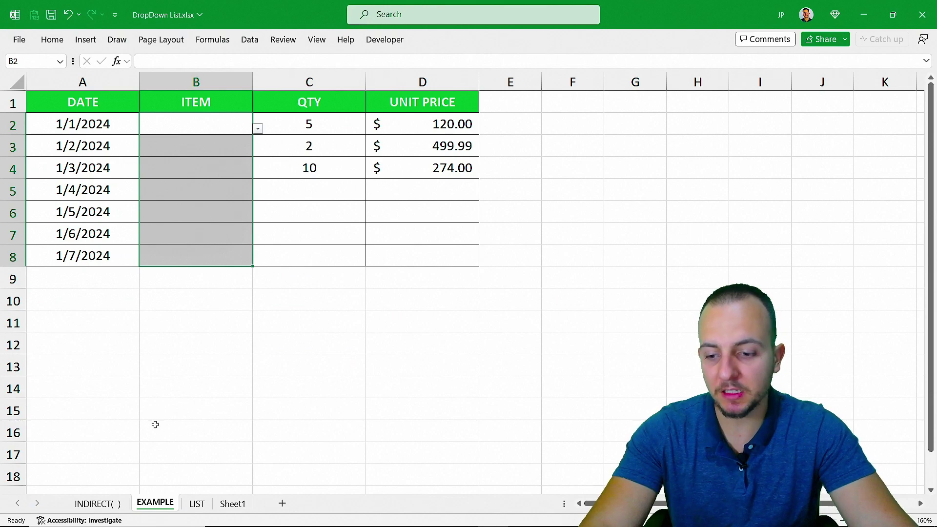
click(111, 504)
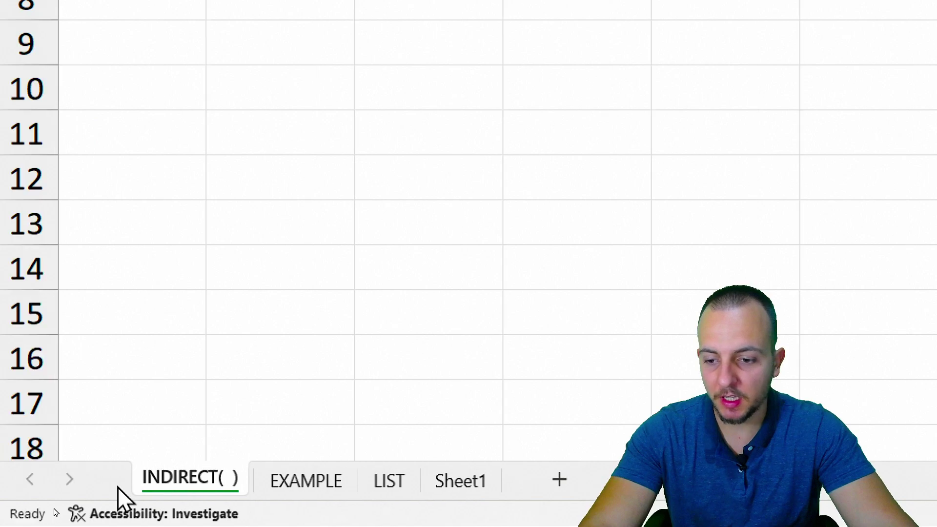
click(345, 480)
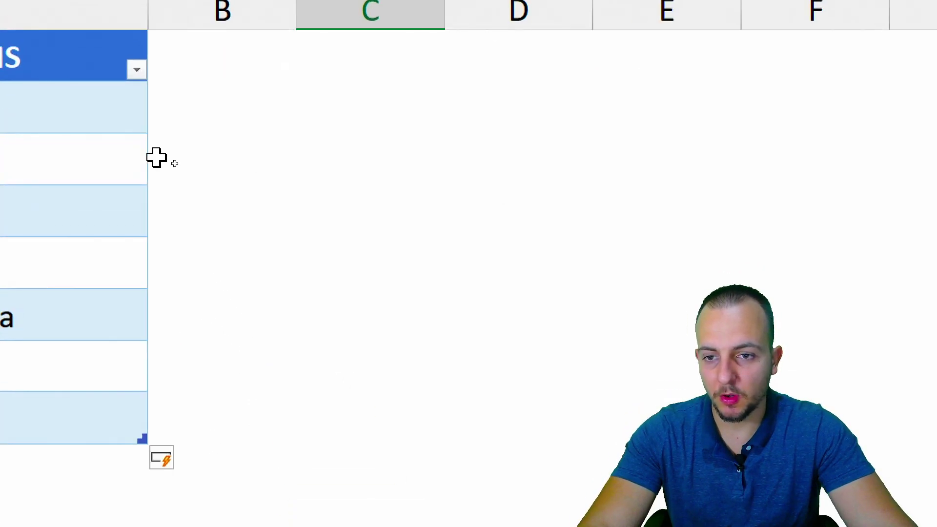
Select the table A1:A8 through Item 123 and view its AutoCorrect expansion options.
drag(146, 112, 138, 183)
drag(276, 207, 249, 410)
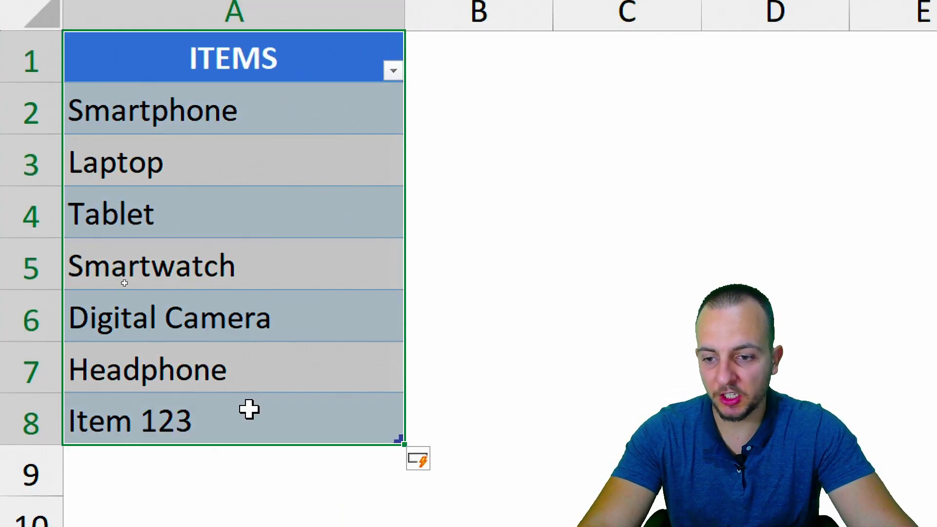
click(426, 460)
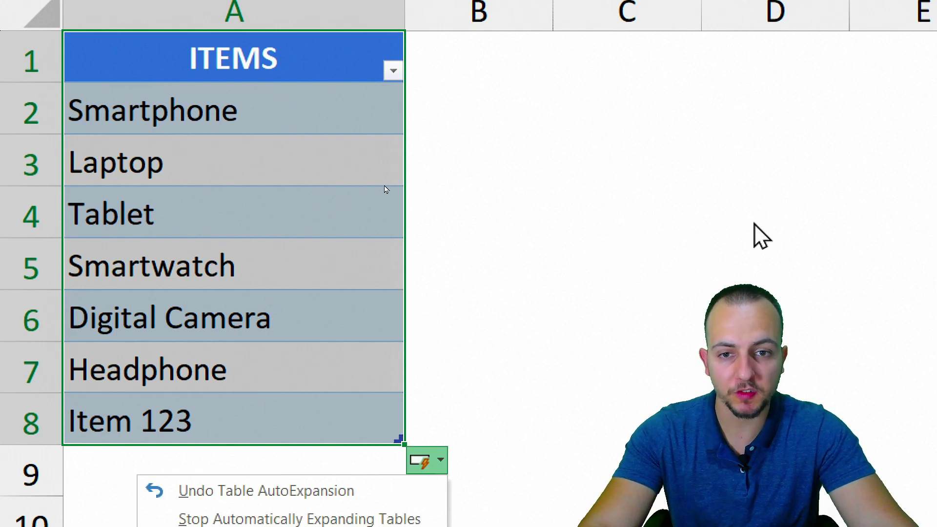
click(708, 171)
click(634, 165)
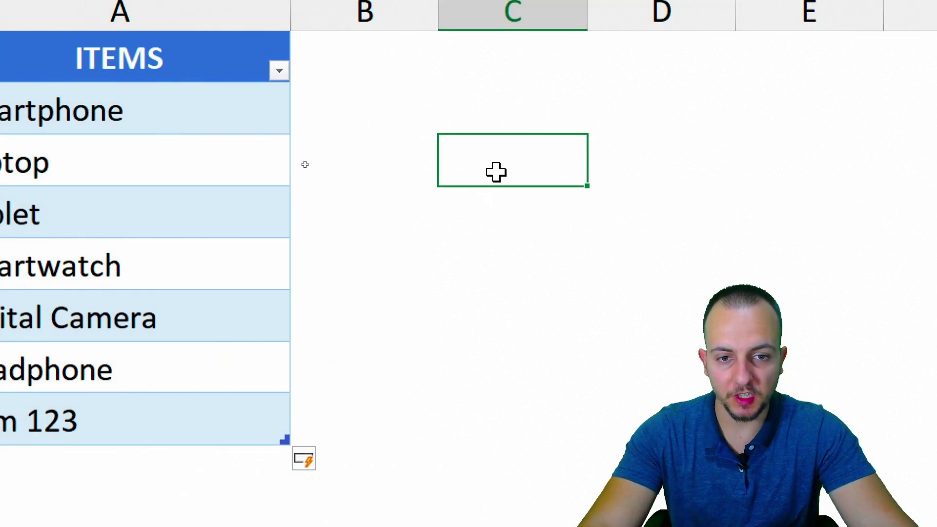
Copy the Table1[ITEMS] reference from a formula started in C3, then cancel the entry.
text(=)
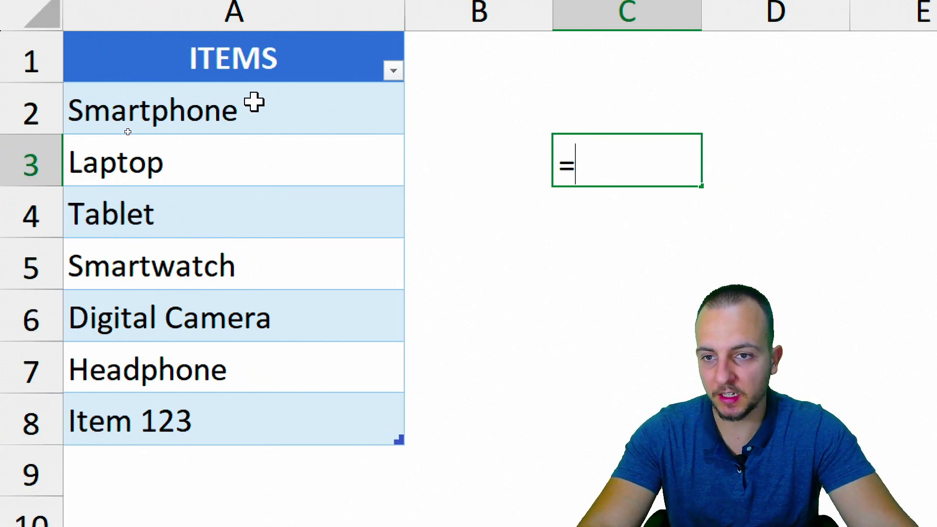
drag(253, 102, 218, 408)
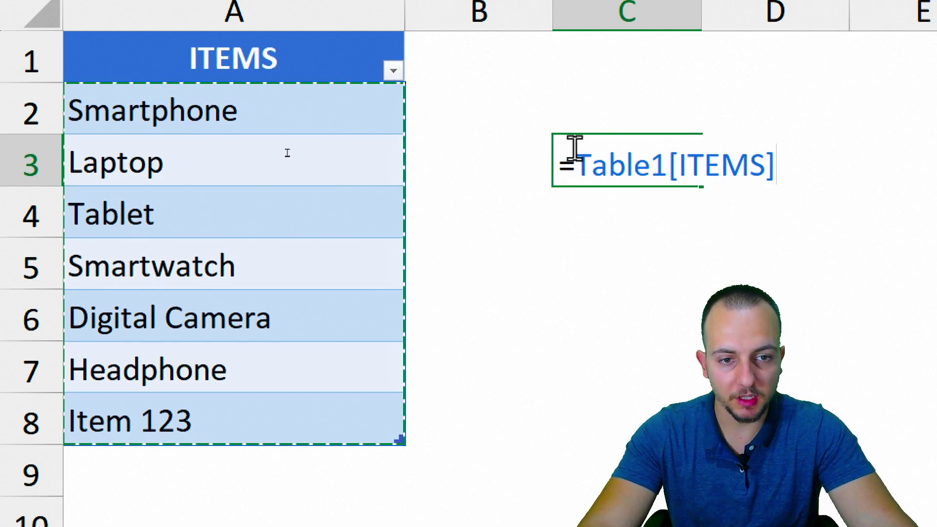
drag(573, 165, 795, 161)
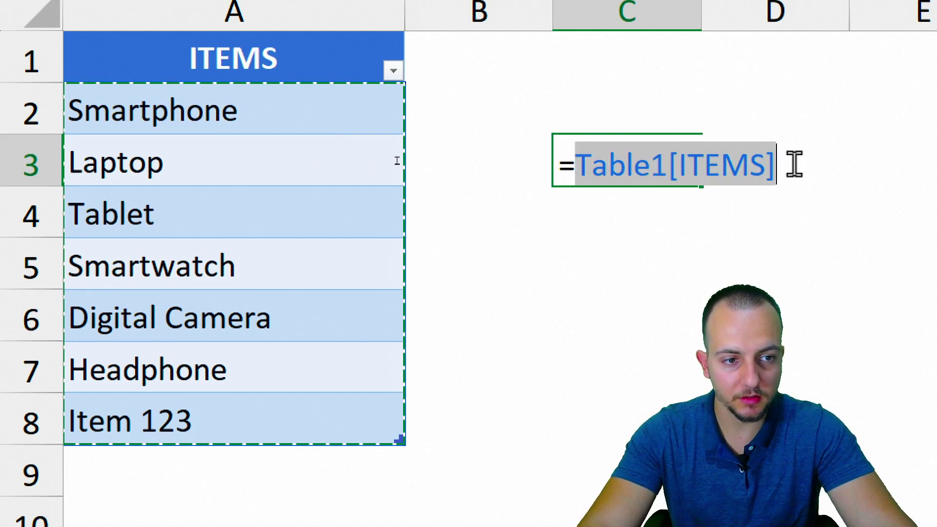
right_click(662, 164)
click(717, 220)
key(Escape)
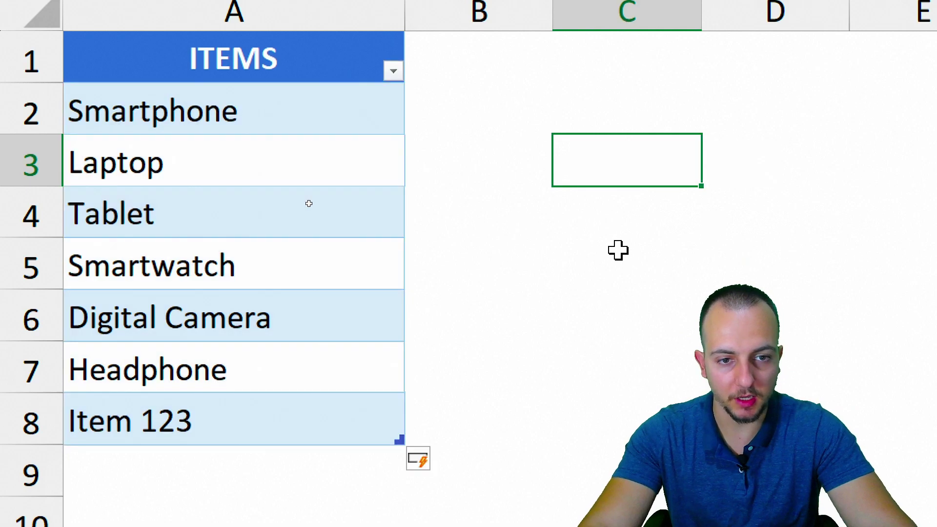
Enter =INDIRECT("Table1[ITEMS]") in C3 so all seven table items spill down C3:C9.
text(=)
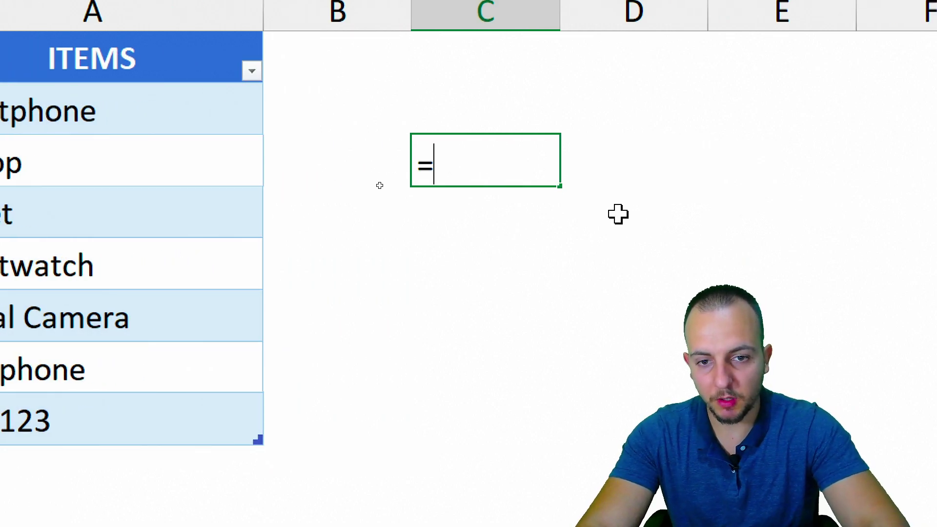
text(indi)
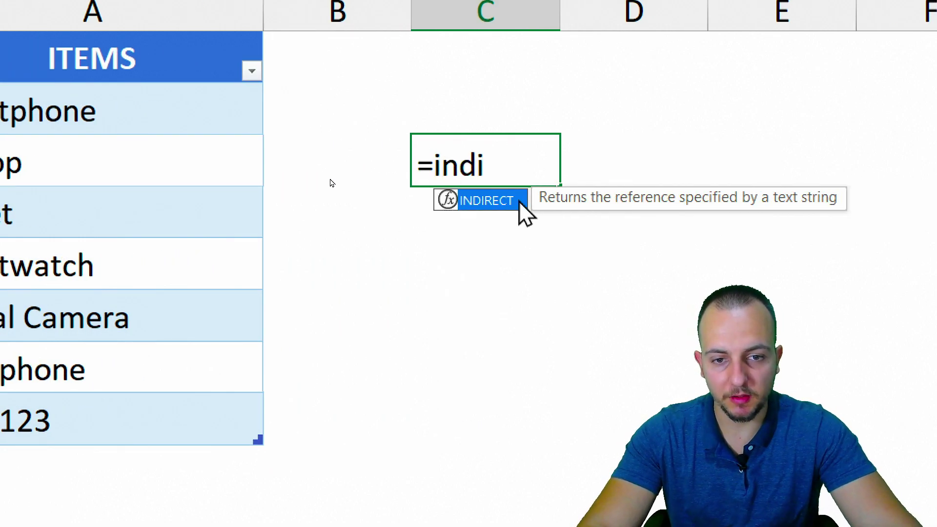
double_click(484, 200)
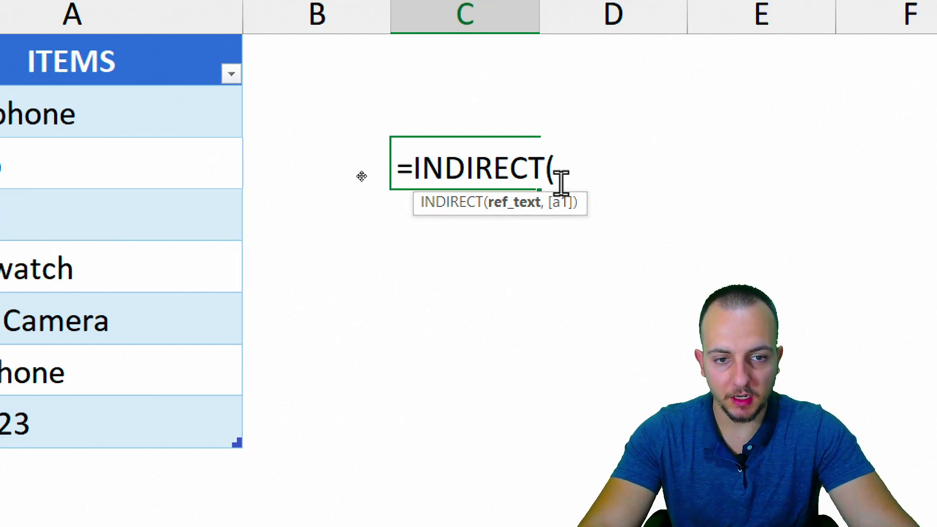
text(")
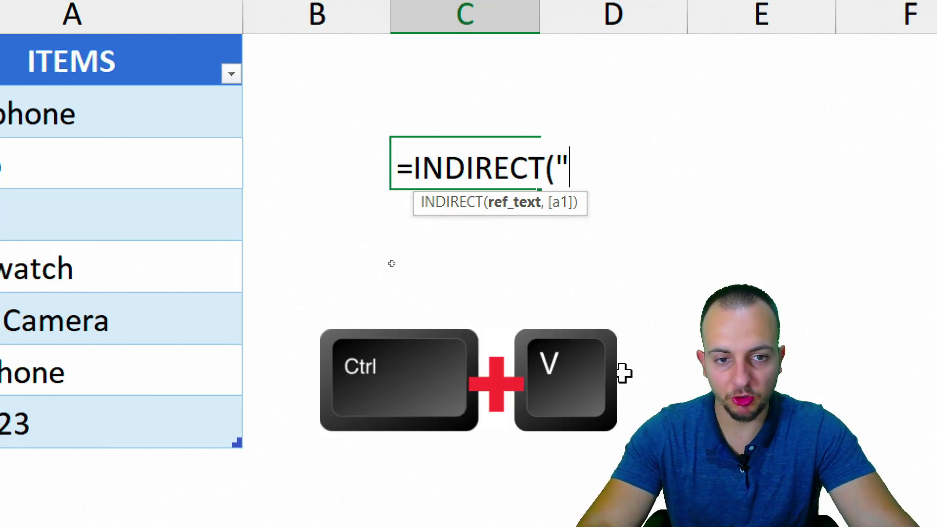
key(ctrl+v)
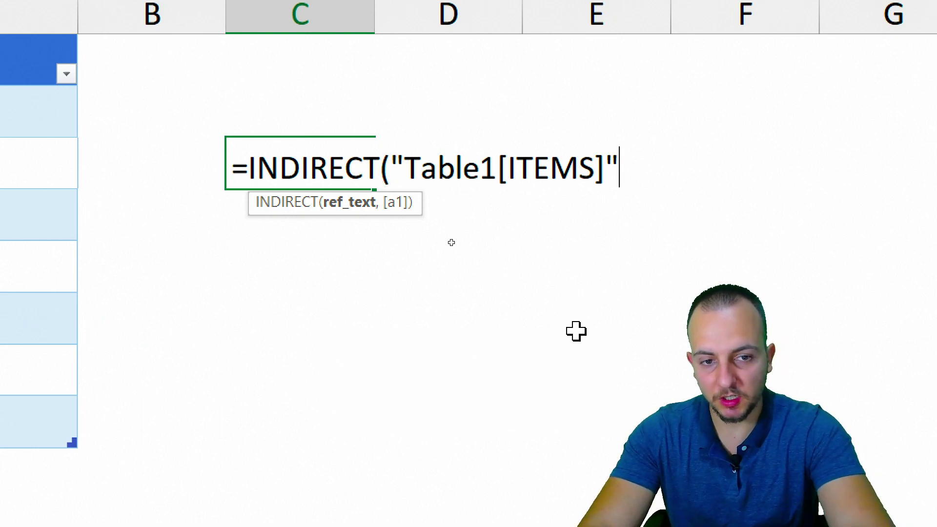
text())
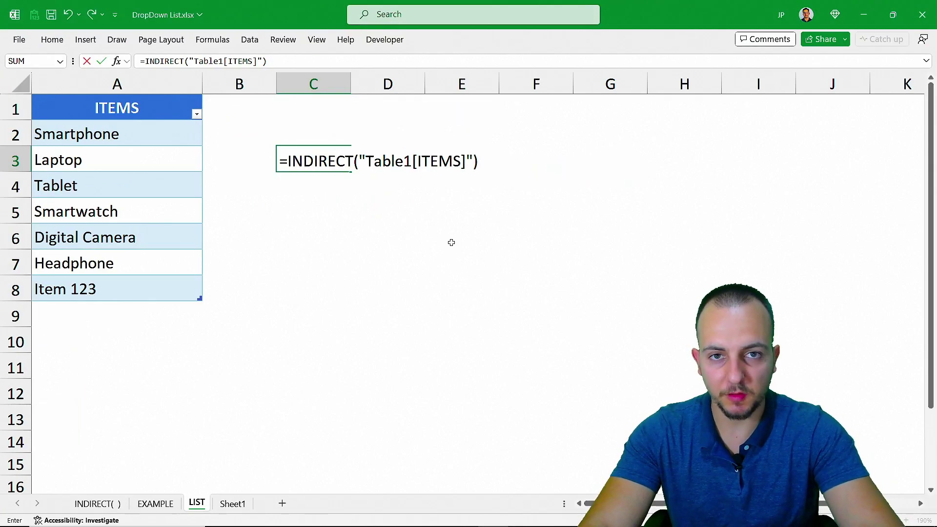
key(Return)
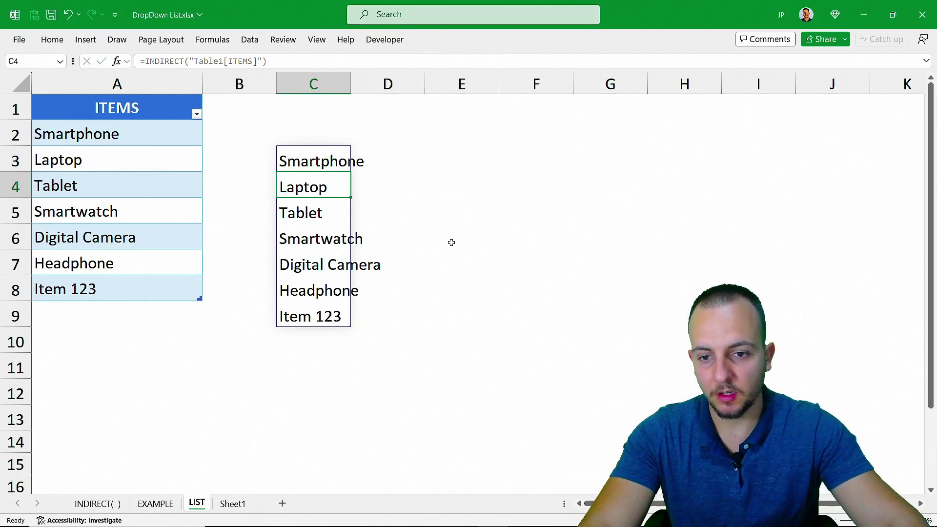
Review the spilled list, the table's item cells and the INDIRECT formula in C3, leaving them unchanged.
drag(299, 162, 313, 311)
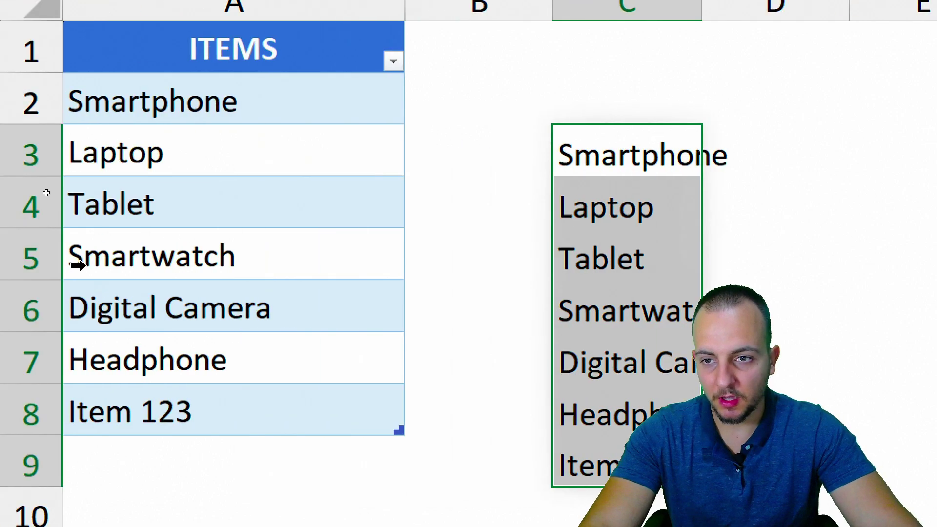
drag(198, 109, 177, 402)
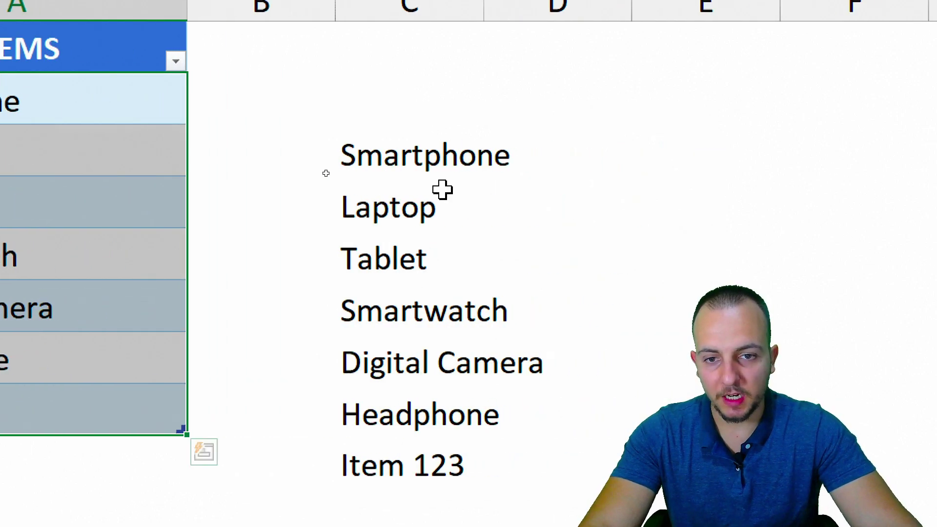
double_click(637, 153)
drag(340, 156, 762, 163)
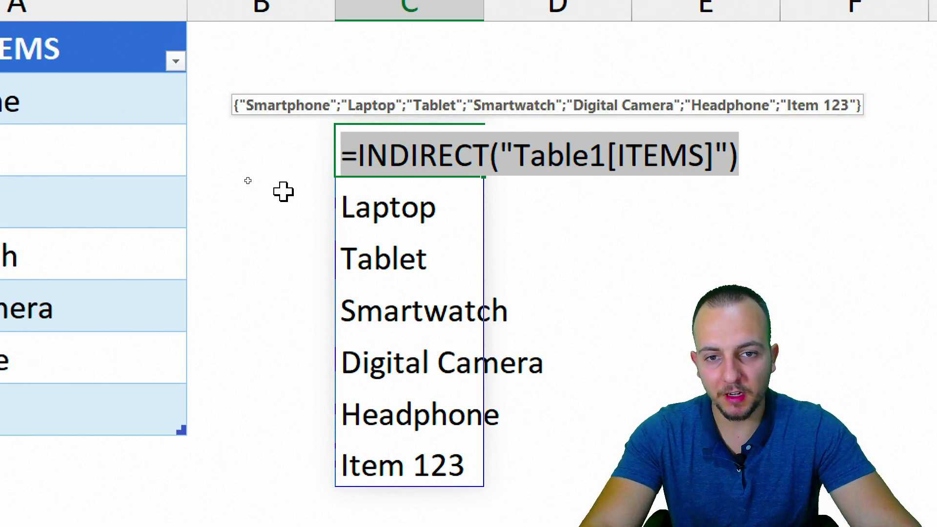
key(Escape)
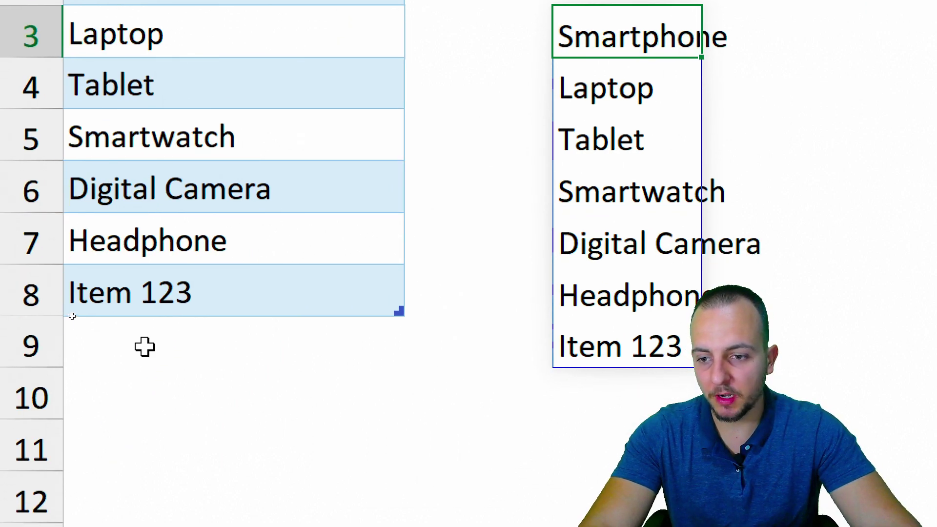
click(116, 348)
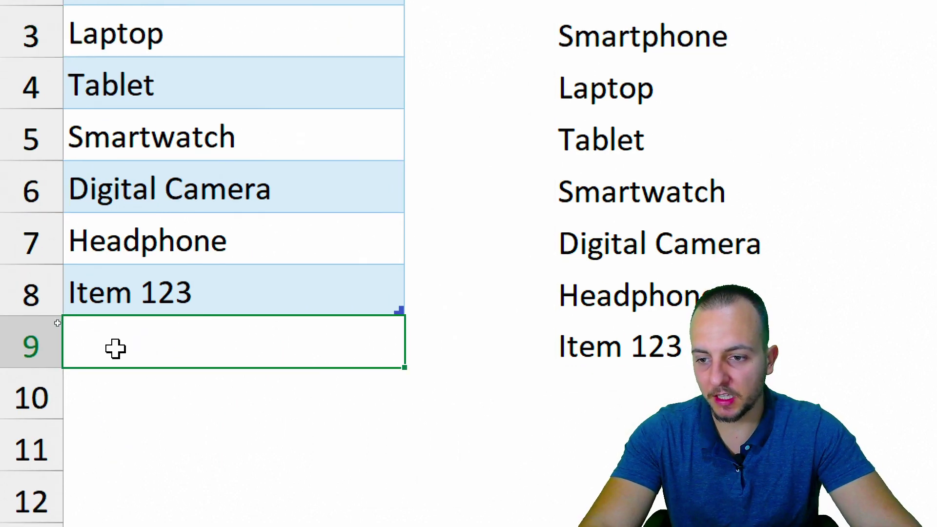
Delete the Item 123 row from the ITEMS table.
click(164, 294)
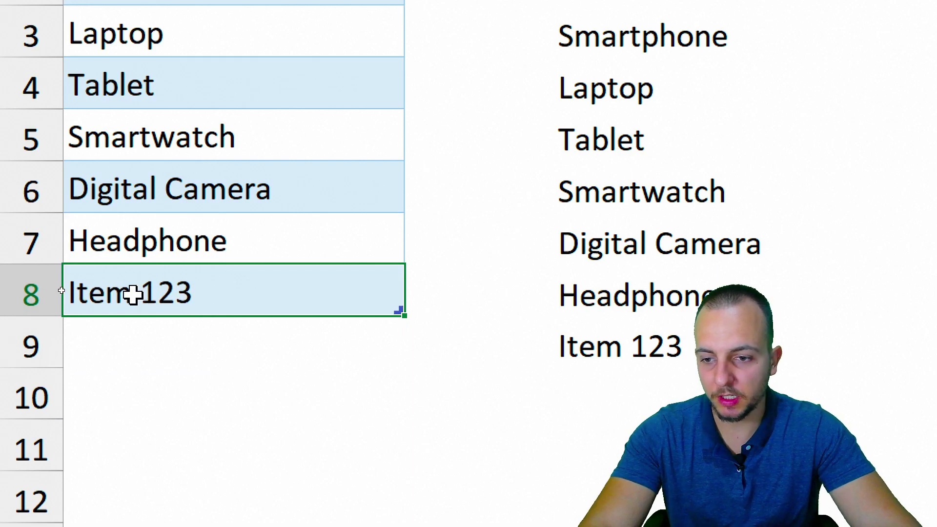
right_click(111, 294)
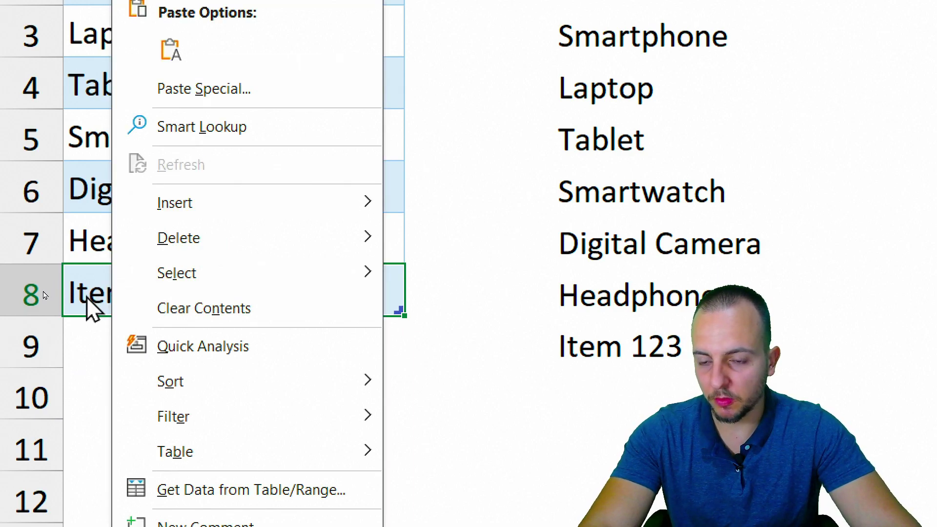
mouse_move(208, 248)
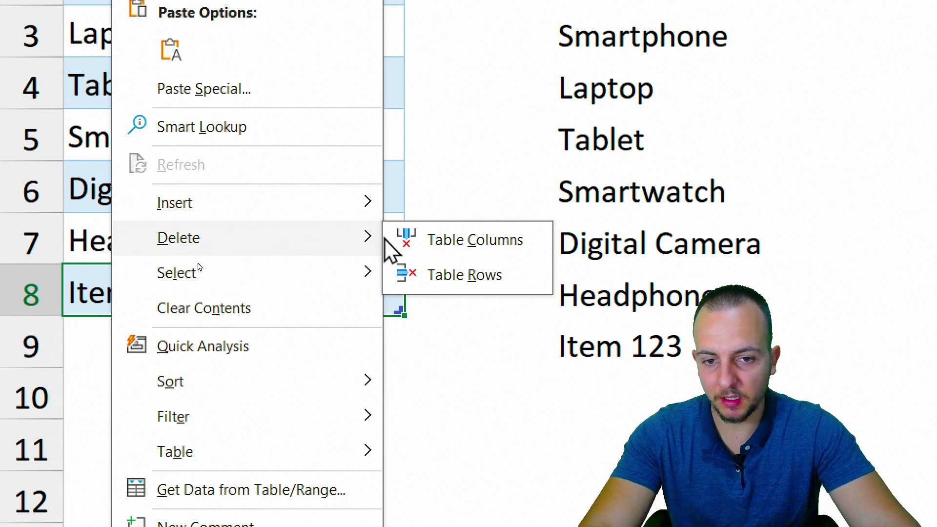
click(505, 275)
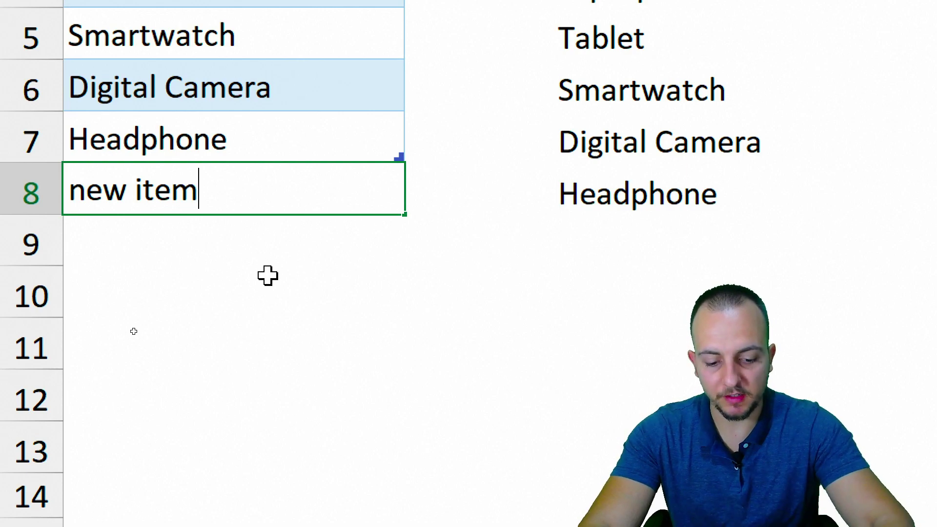
Add a temporary 'new item' table row, then delete that row again.
key(Return)
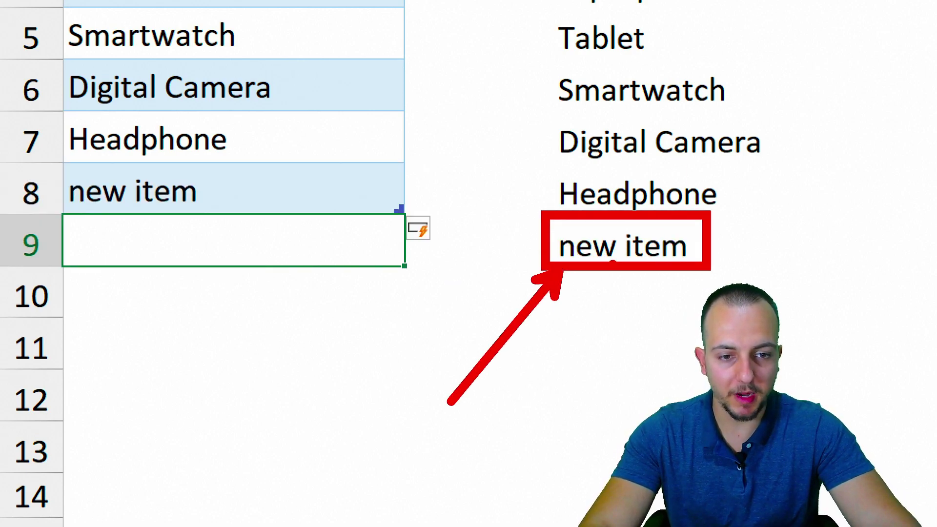
click(117, 183)
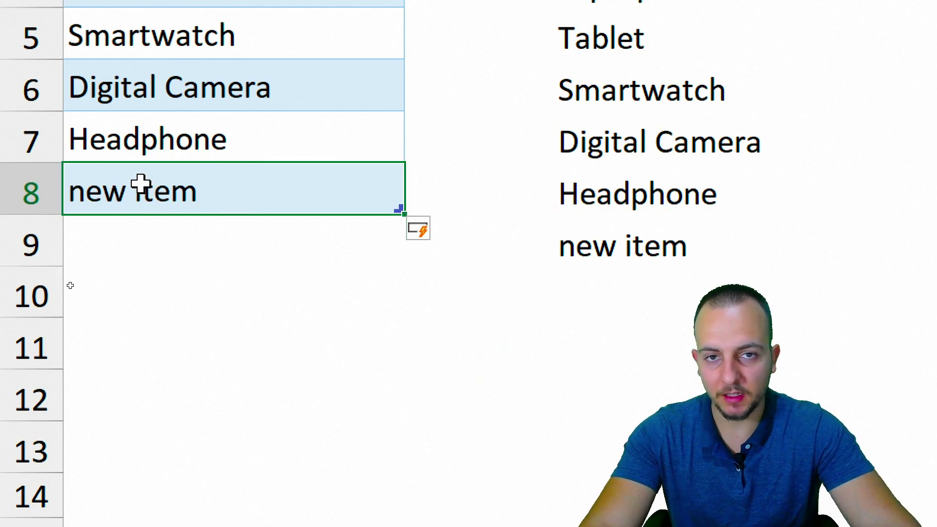
right_click(178, 184)
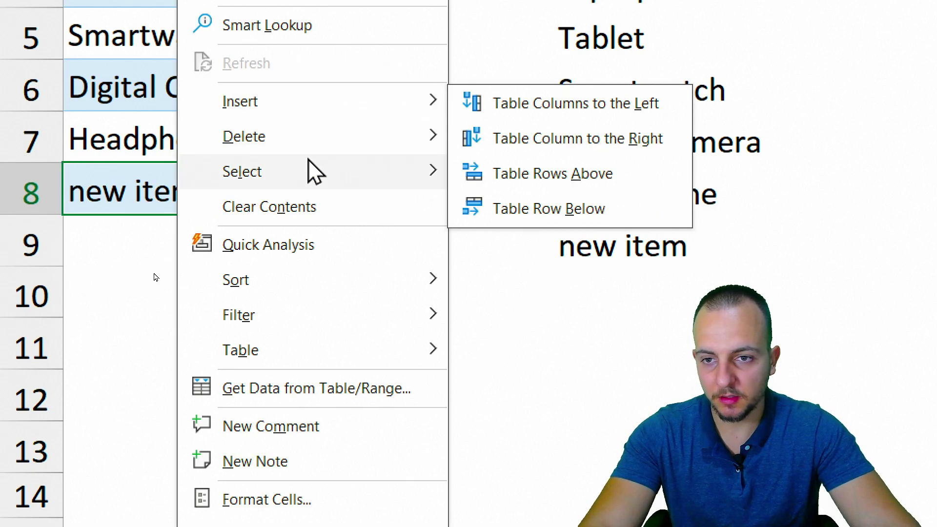
mouse_move(326, 146)
click(510, 171)
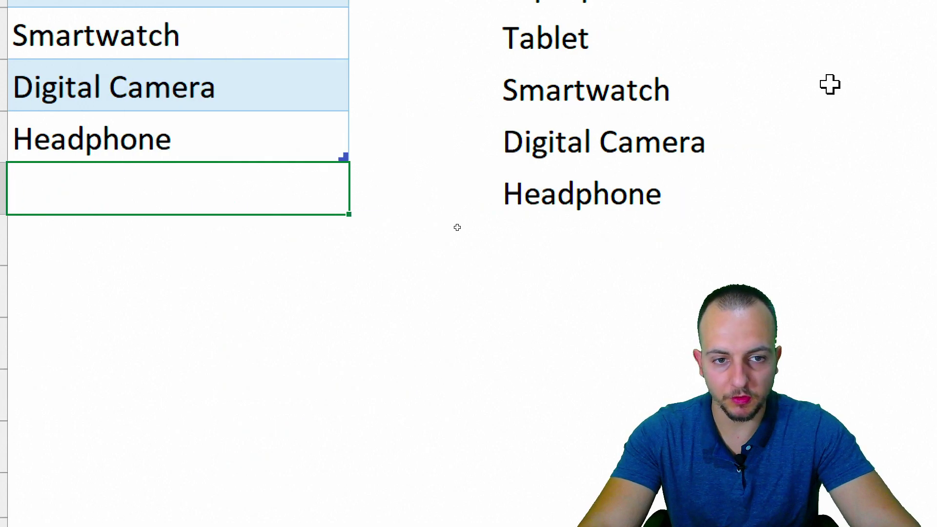
Copy the INDIRECT formula text from C3, then clear C3 to remove the spilled list.
double_click(416, 77)
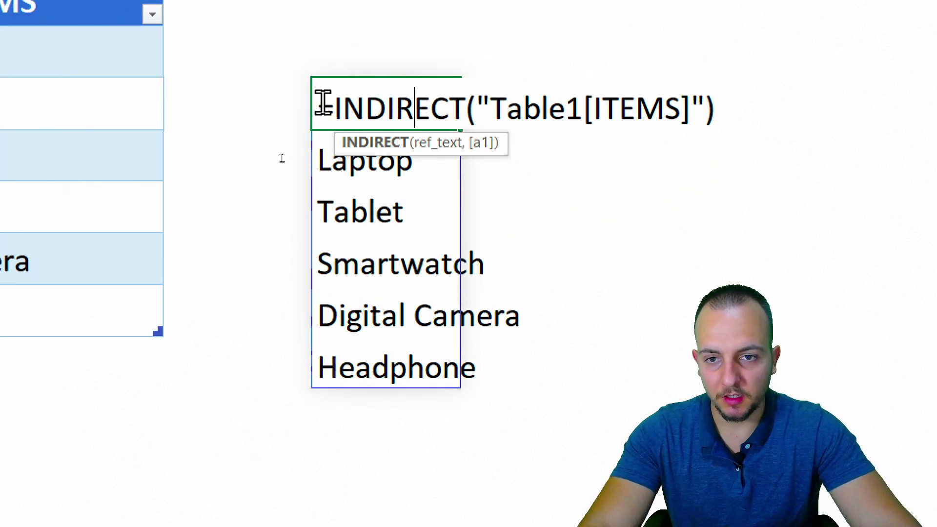
drag(320, 79, 728, 111)
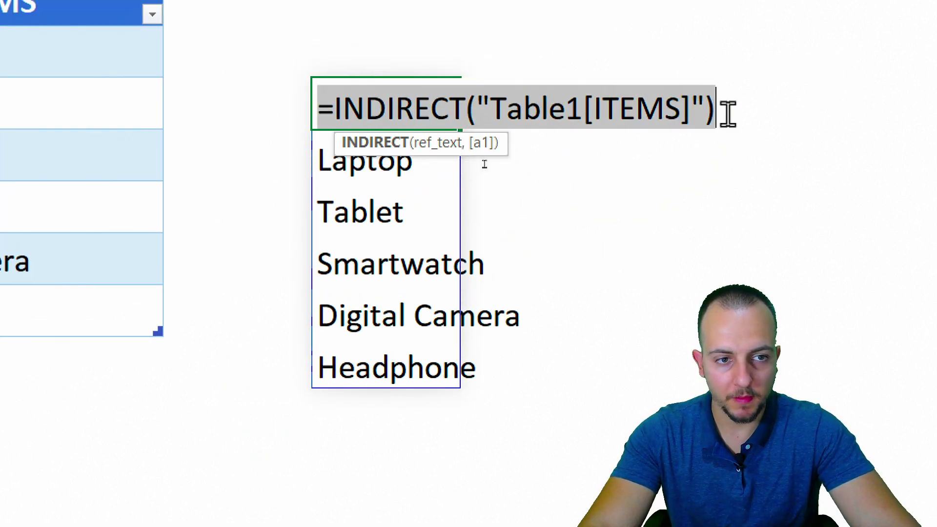
right_click(399, 105)
click(494, 159)
key(Escape)
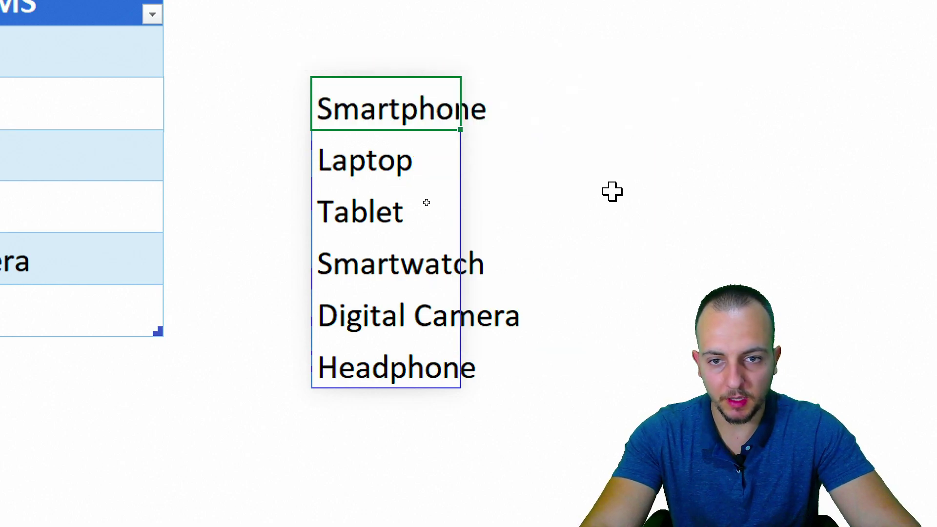
key(Delete)
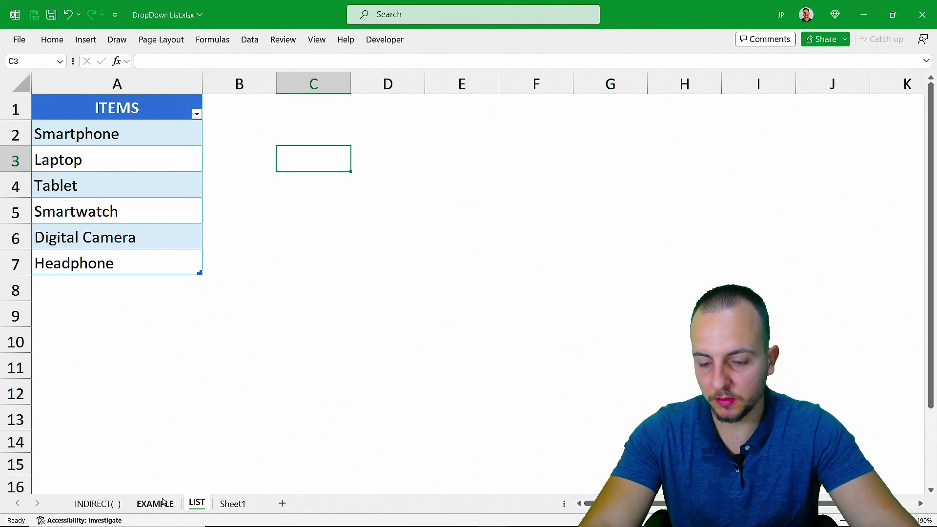
On the EXAMPLE sheet, select the ITEM cells B2:B8.
click(162, 501)
drag(196, 124, 214, 257)
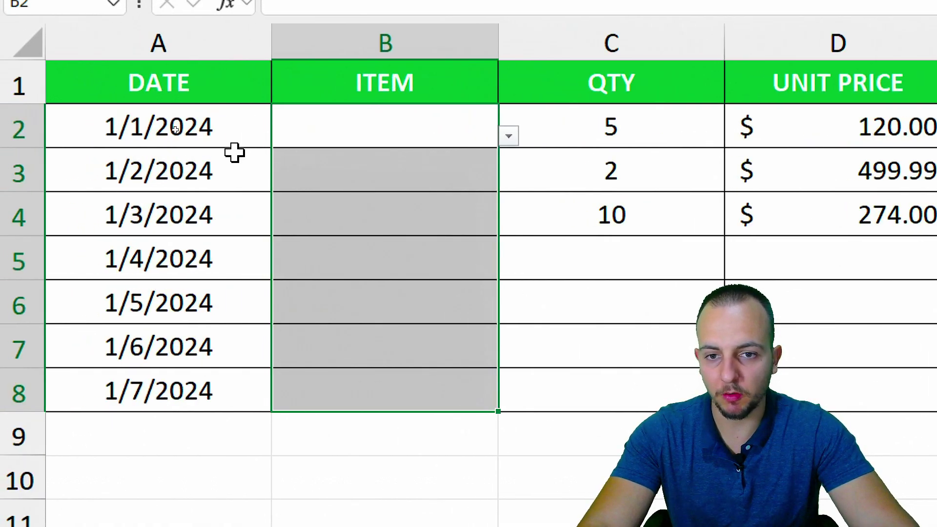
drag(161, 125, 185, 263)
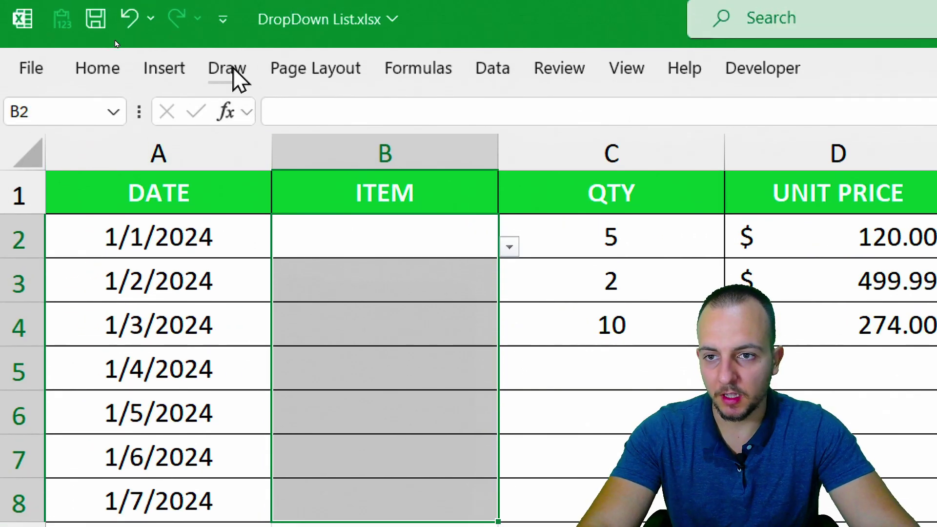
Set Data Validation to List, replacing the old item a,item b,item c source with the pasted INDIRECT formula.
click(490, 73)
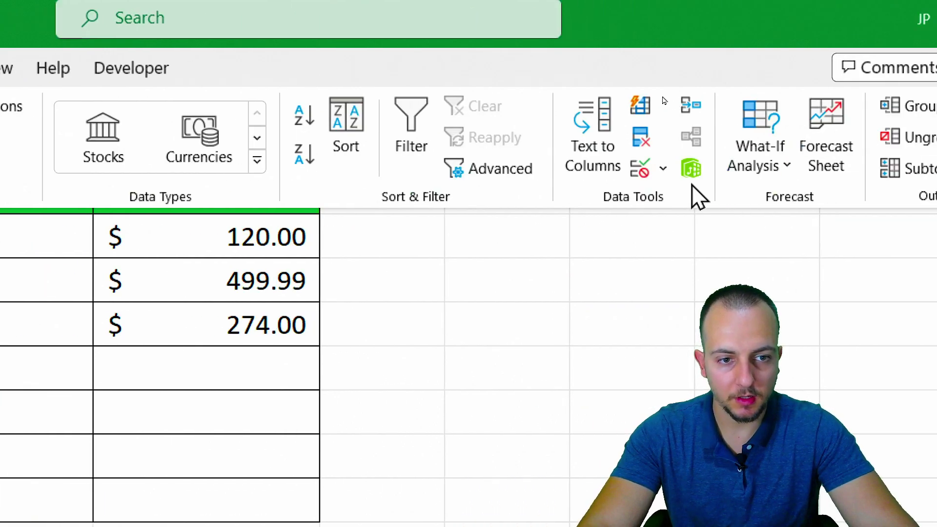
click(662, 168)
click(692, 215)
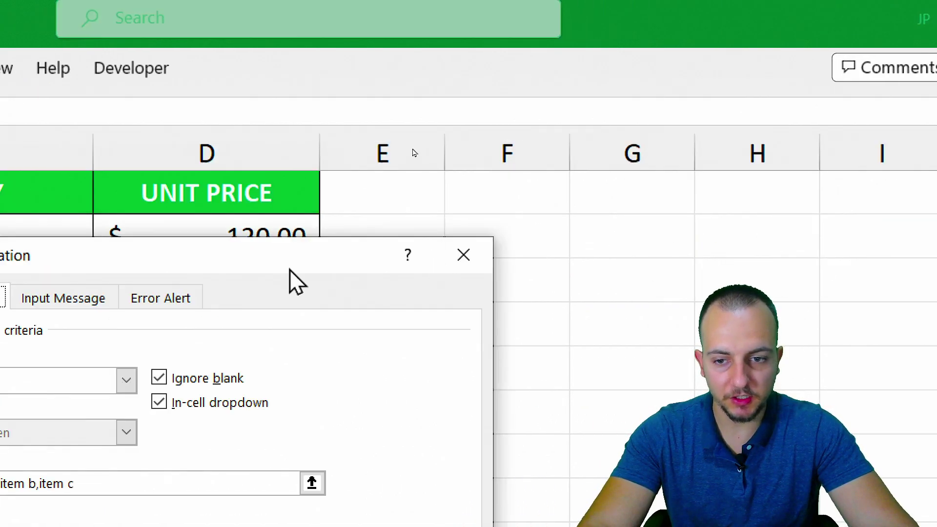
click(539, 192)
click(421, 215)
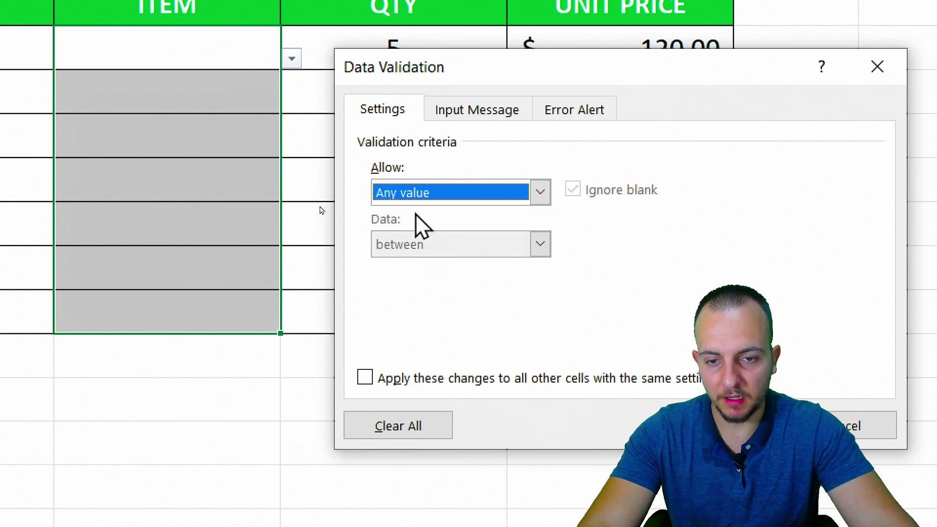
click(439, 192)
click(396, 268)
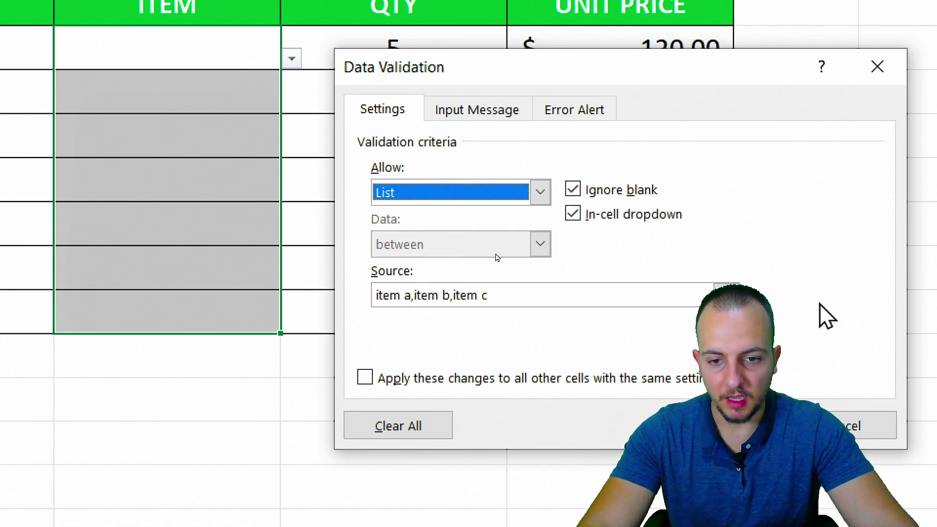
drag(533, 295, 318, 288)
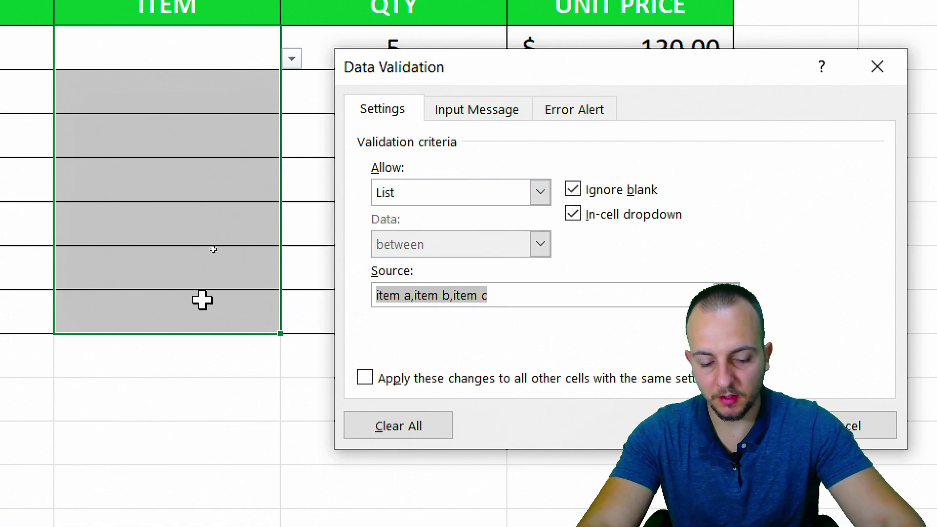
key(BackSpace)
key(ctrl+v)
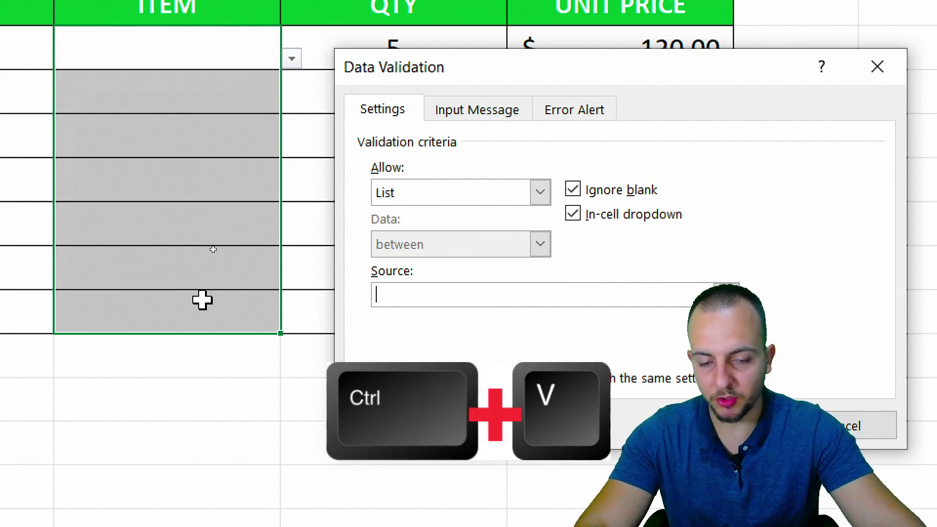
key(ctrl+v)
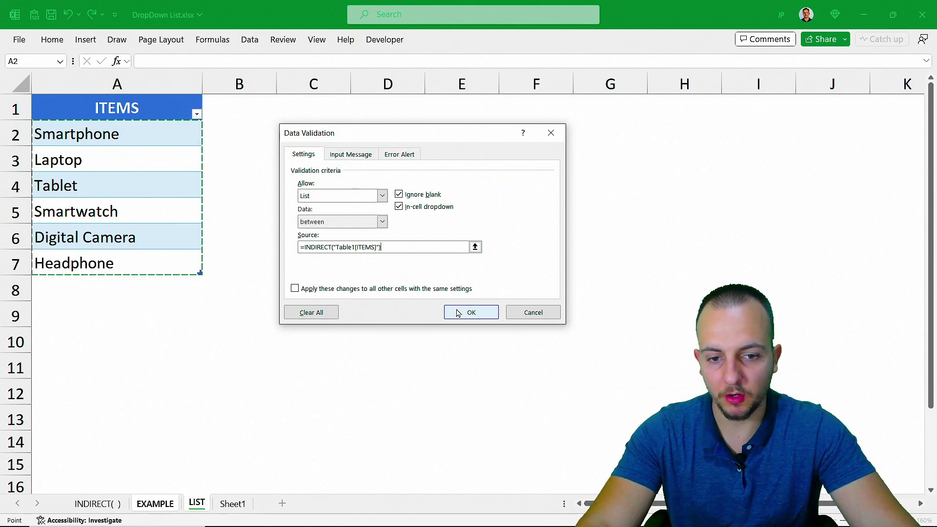
Apply the validation and choose Tablet, Laptop and Smartwatch in B2, B3 and B4.
click(459, 313)
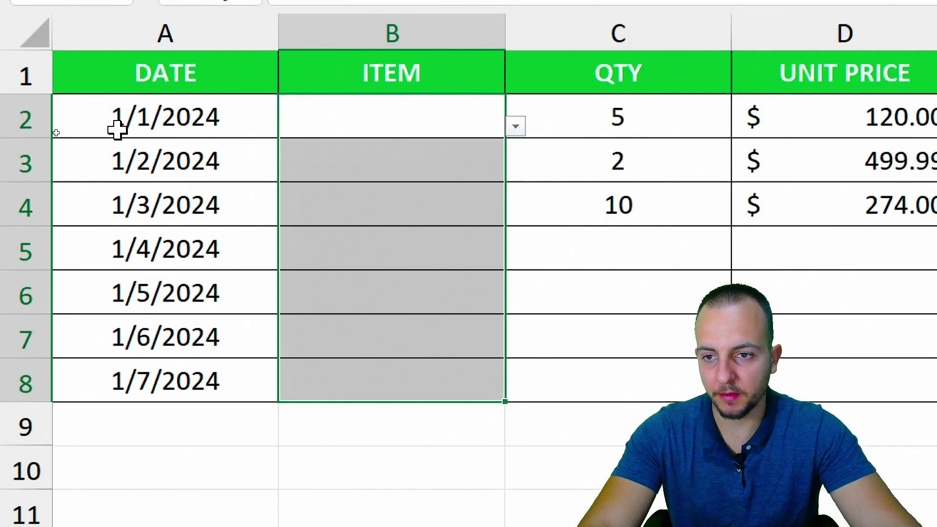
click(231, 127)
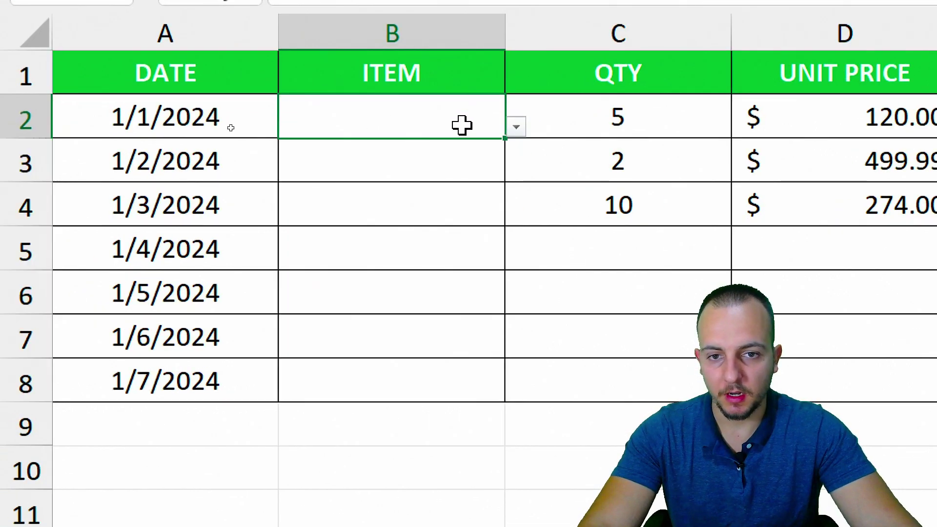
click(515, 127)
click(375, 195)
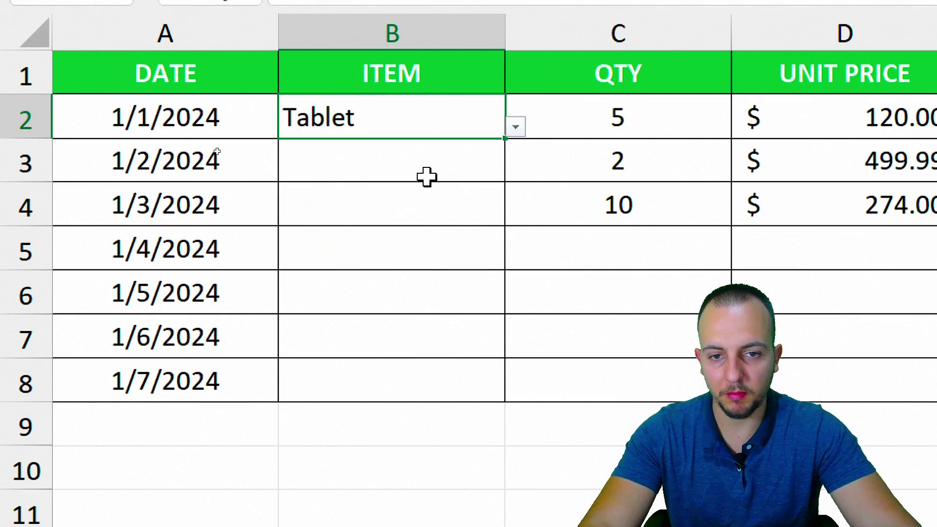
click(426, 176)
click(516, 170)
click(395, 215)
click(415, 204)
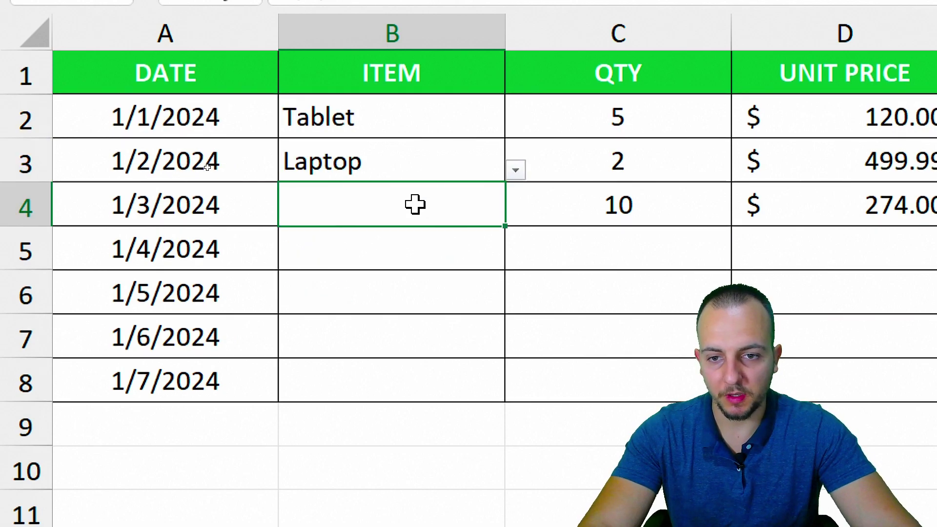
click(515, 214)
click(344, 300)
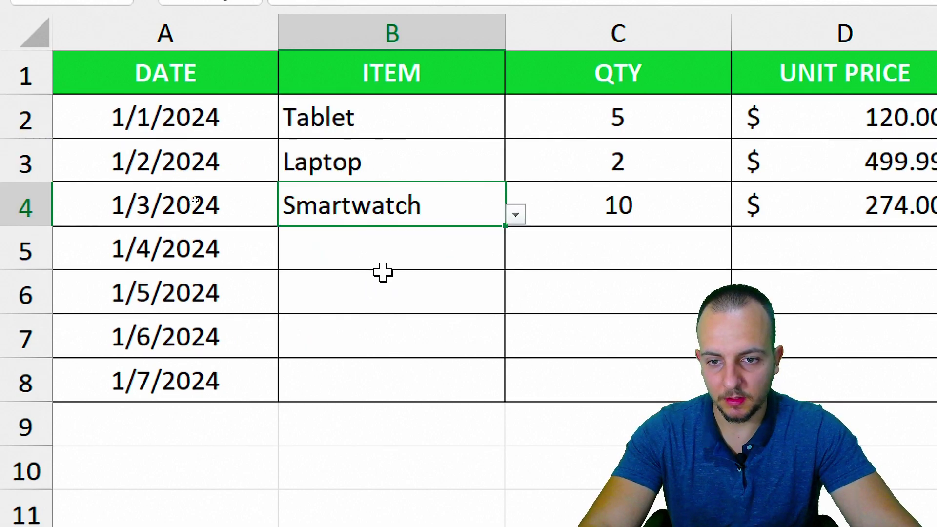
Open B5's item dropdown and dismiss it without choosing, then view the LIST sheet.
click(371, 267)
click(517, 258)
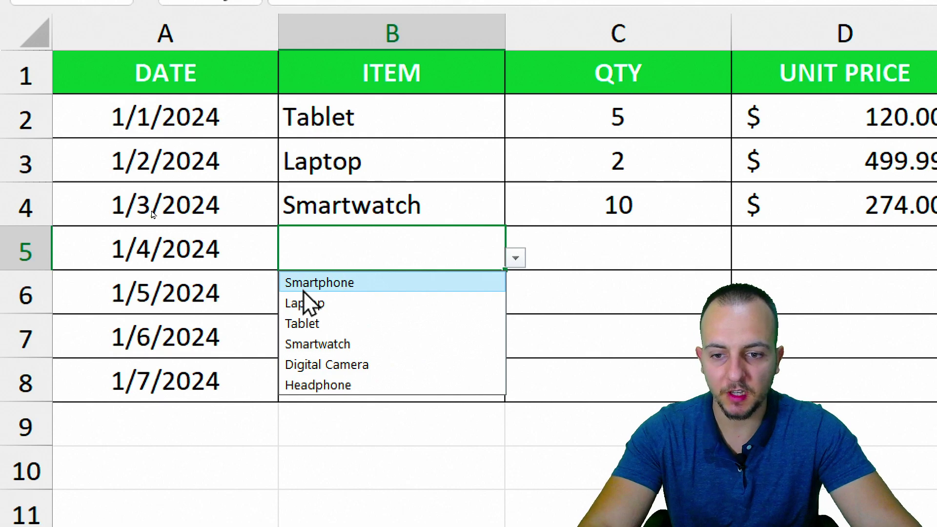
key(Escape)
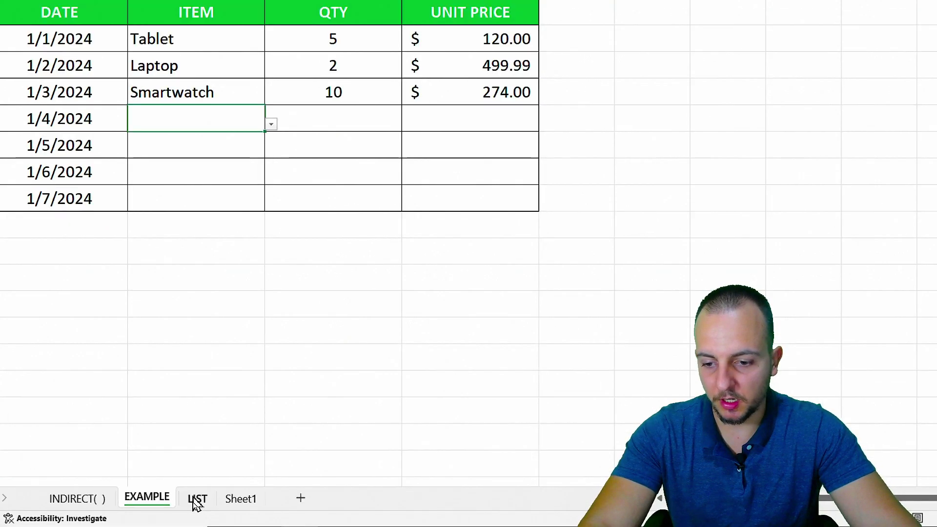
click(195, 502)
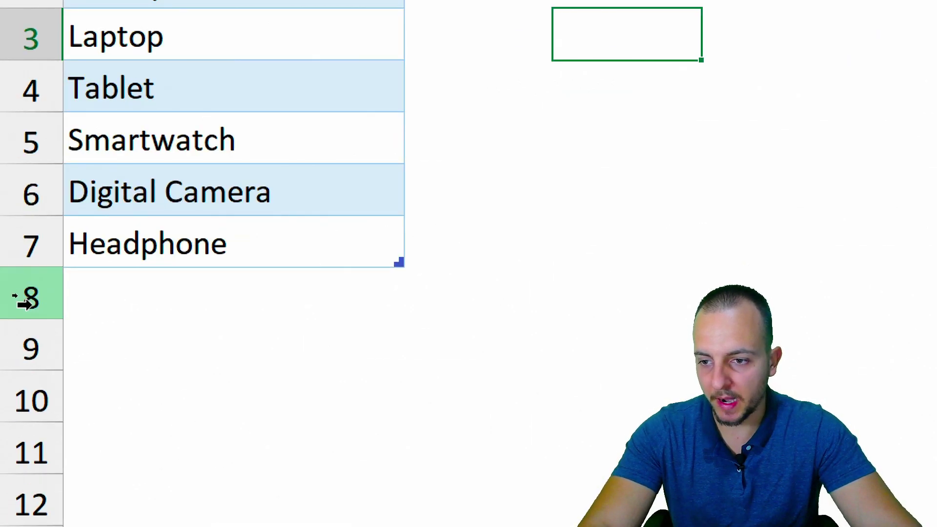
Add abc 123, jopa excel and 123 abc as new ITEMS table rows in A8:A10.
click(195, 292)
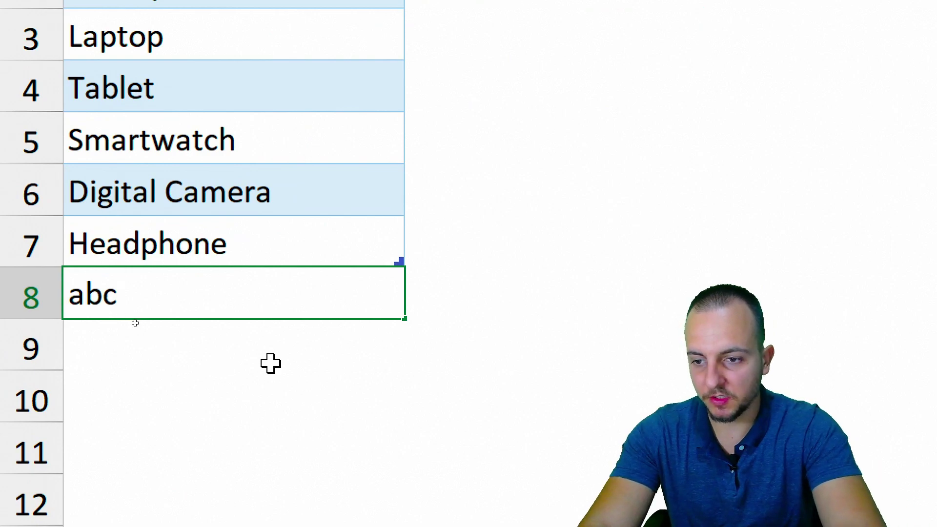
key(Return)
text(j)
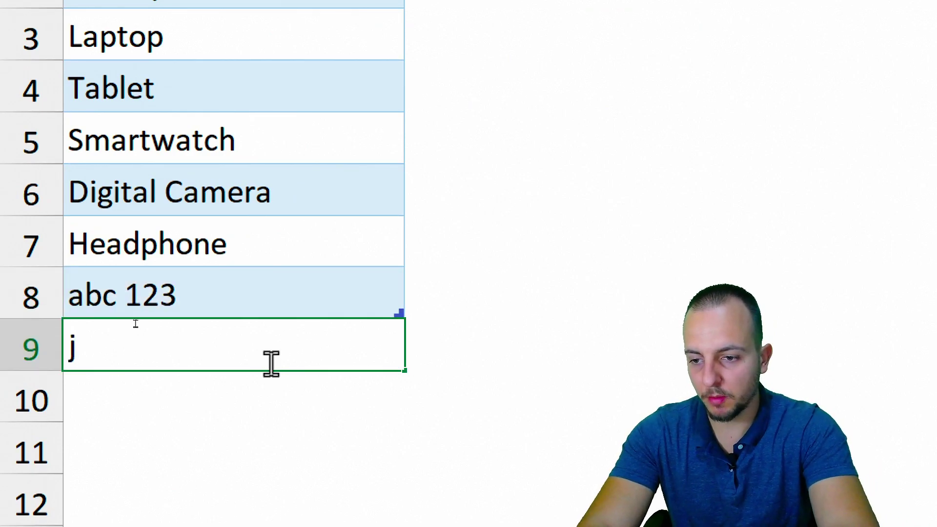
text(opa excel)
key(Return)
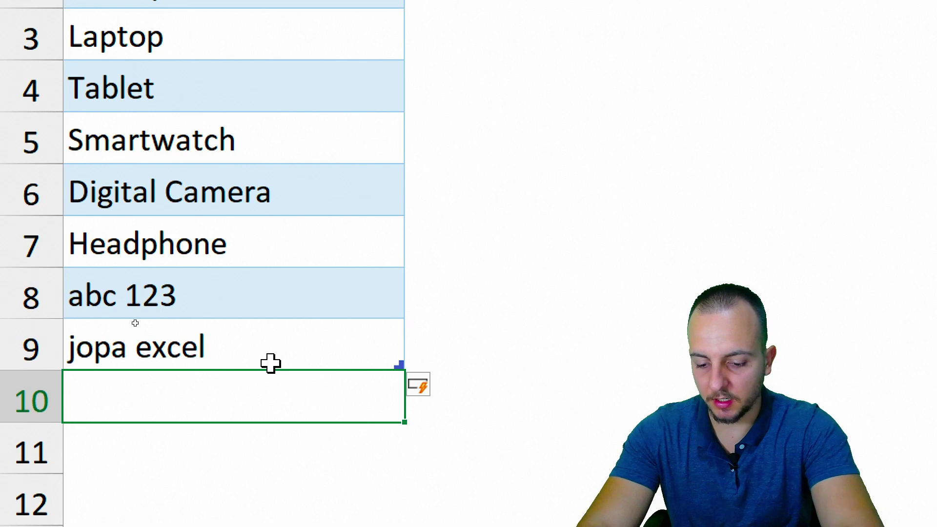
text(123 abc)
key(Return)
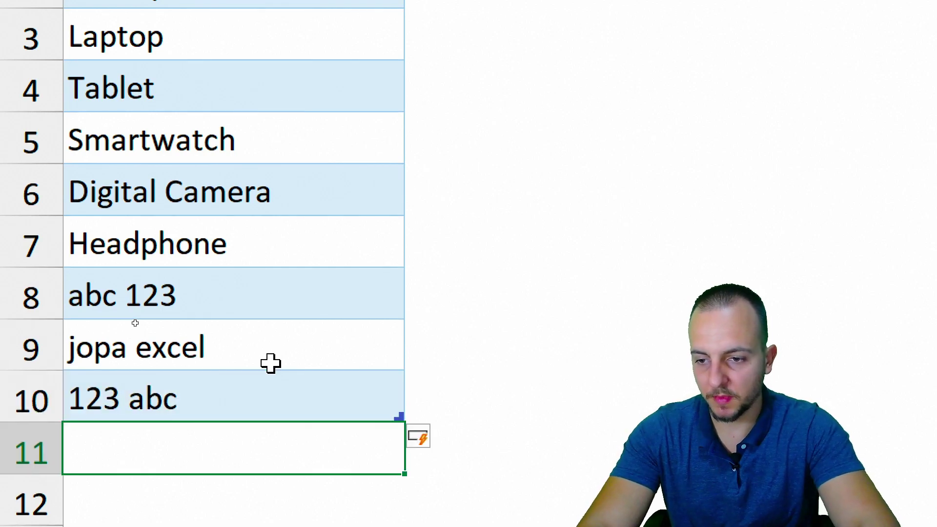
drag(266, 303, 233, 391)
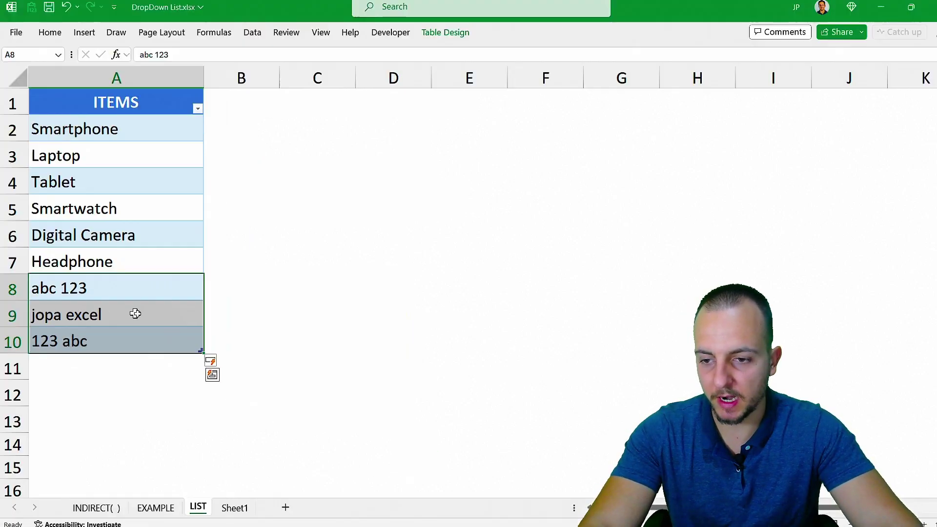
click(418, 436)
Confirm B5's dropdown offers the new items, check LIST rows 2-10, and return to EXAMPLE.
click(163, 505)
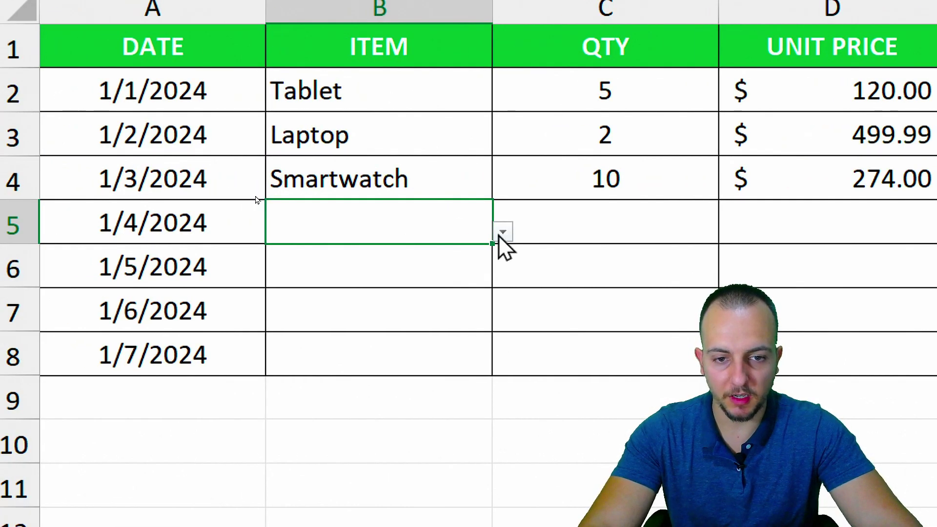
click(501, 235)
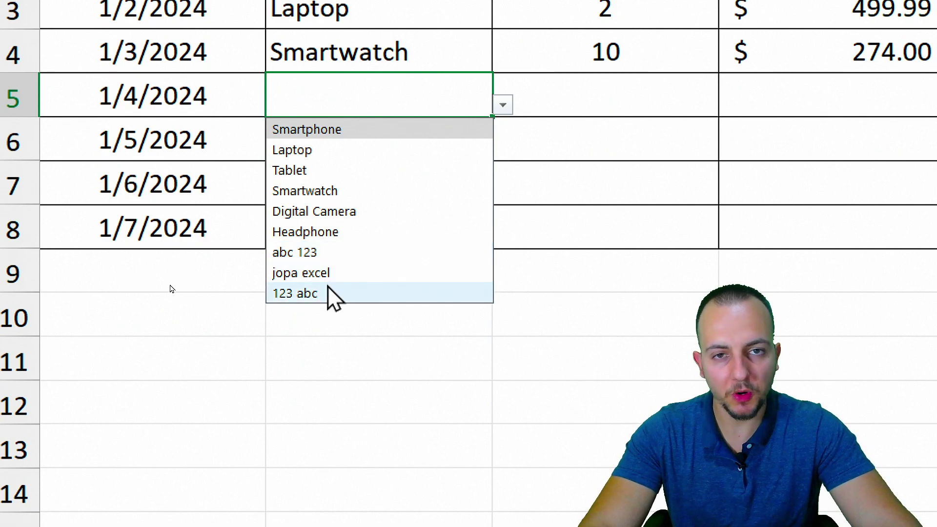
click(394, 96)
click(195, 502)
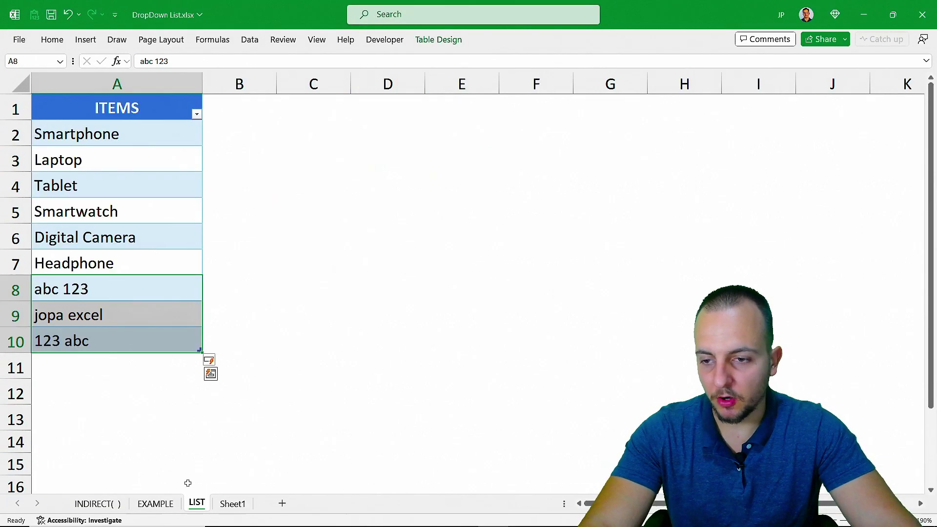
drag(16, 133, 31, 311)
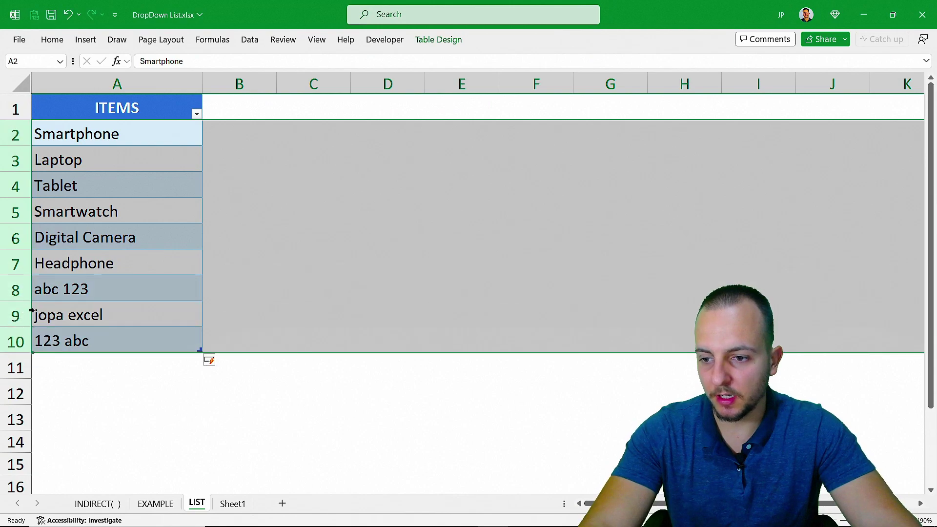
click(152, 112)
click(155, 503)
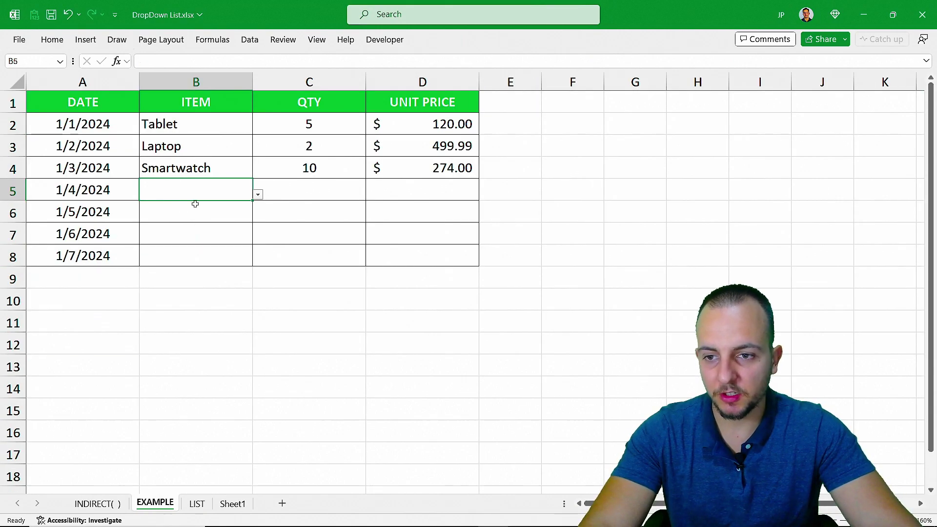